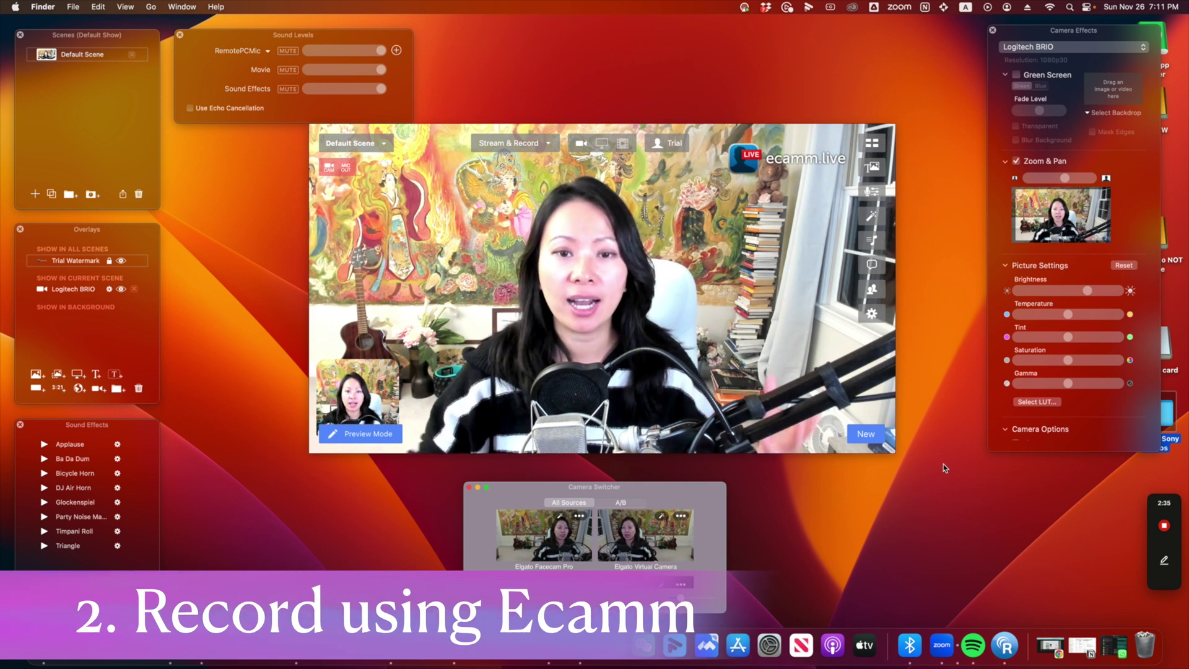
Step: Bring up Ecamm Live's camera source list: Cam Link 4K, Camo Camera, Elgato Facecam Pro, FaceTime, Logitech BRIO
{"action": "mouse_move", "coordinate": [591, 202]}
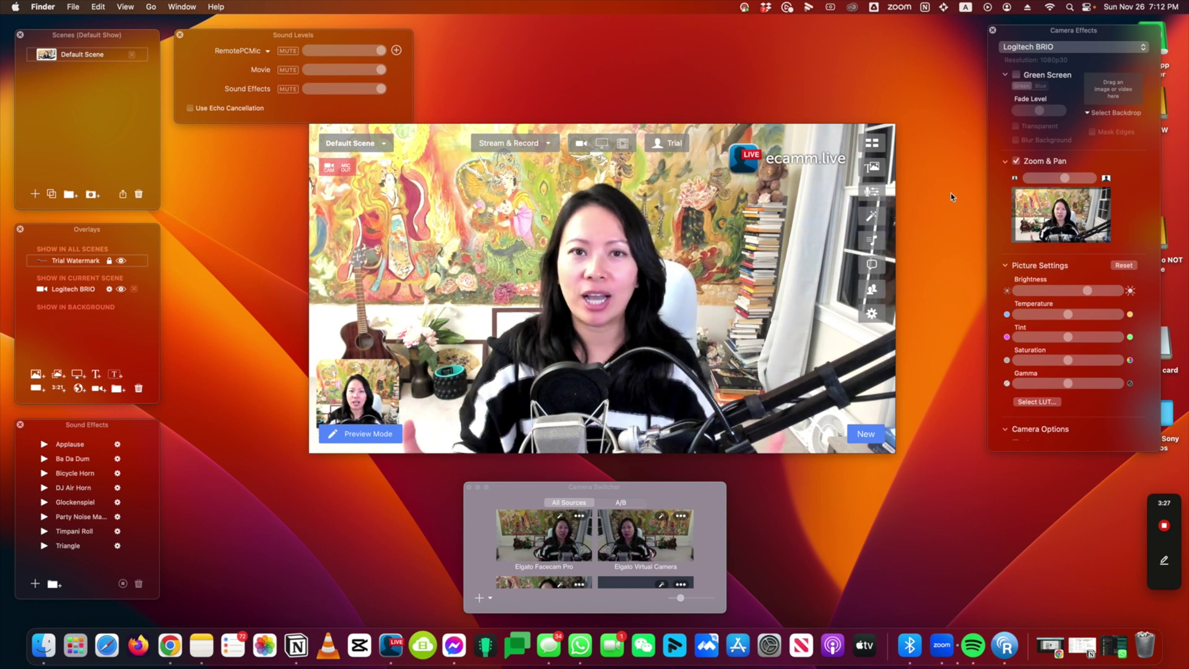
{"action": "mouse_move", "coordinate": [696, 265]}
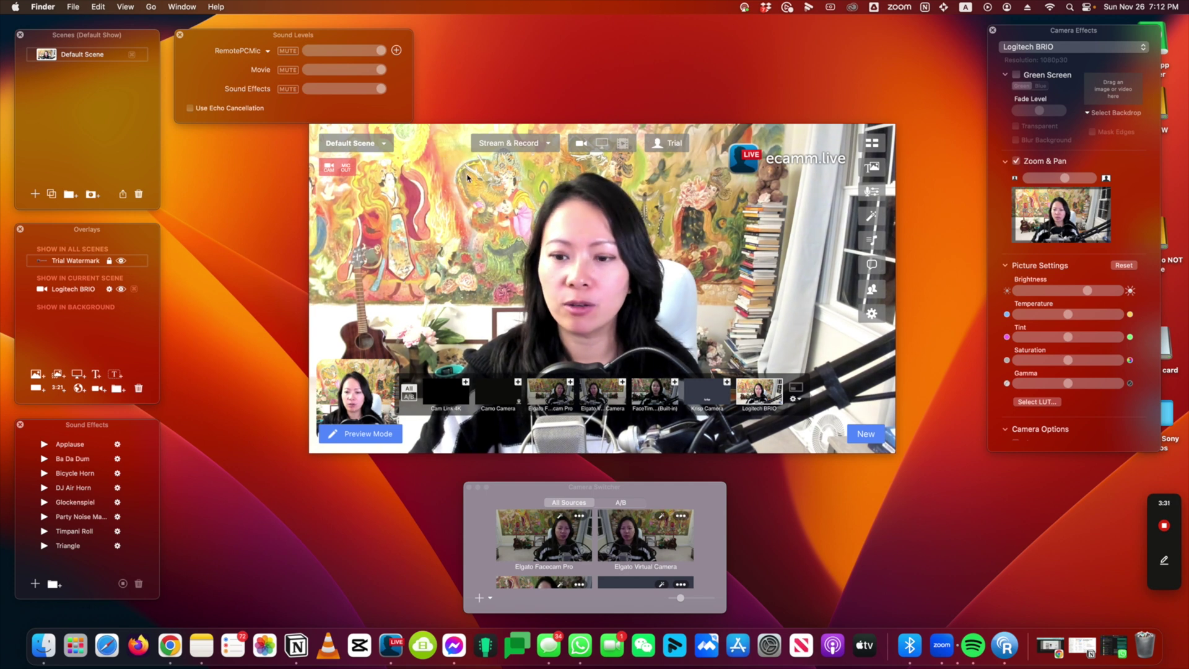
Step: Bring Ecamm Live forward and mirror the Logitech BRIO camera image in Camera Options
{"action": "left_click", "coordinate": [762, 337]}
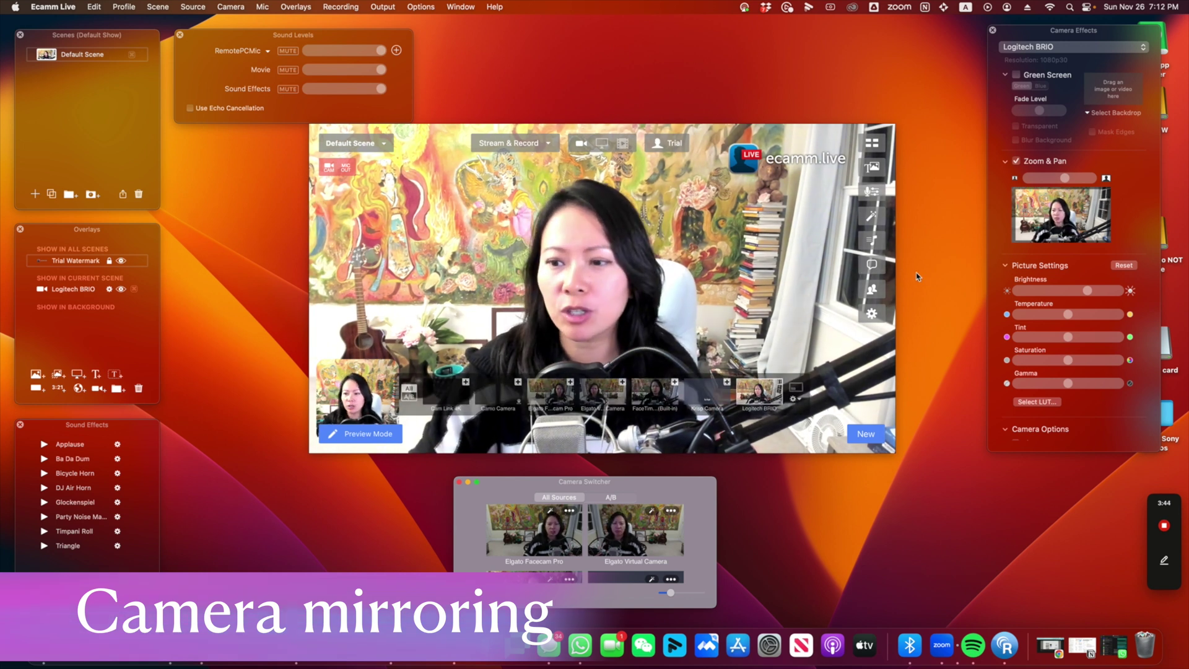
{"action": "scroll", "coordinate": [1059, 366], "scroll_direction": "down", "scroll_amount": 3}
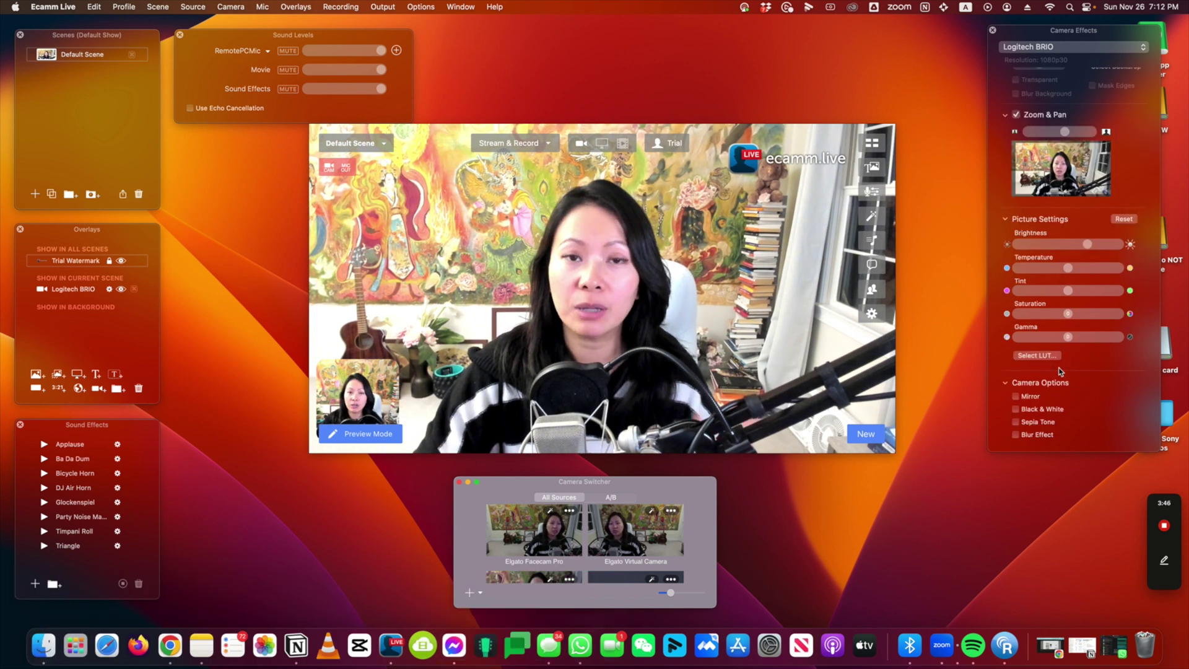
{"action": "left_click", "coordinate": [1018, 396]}
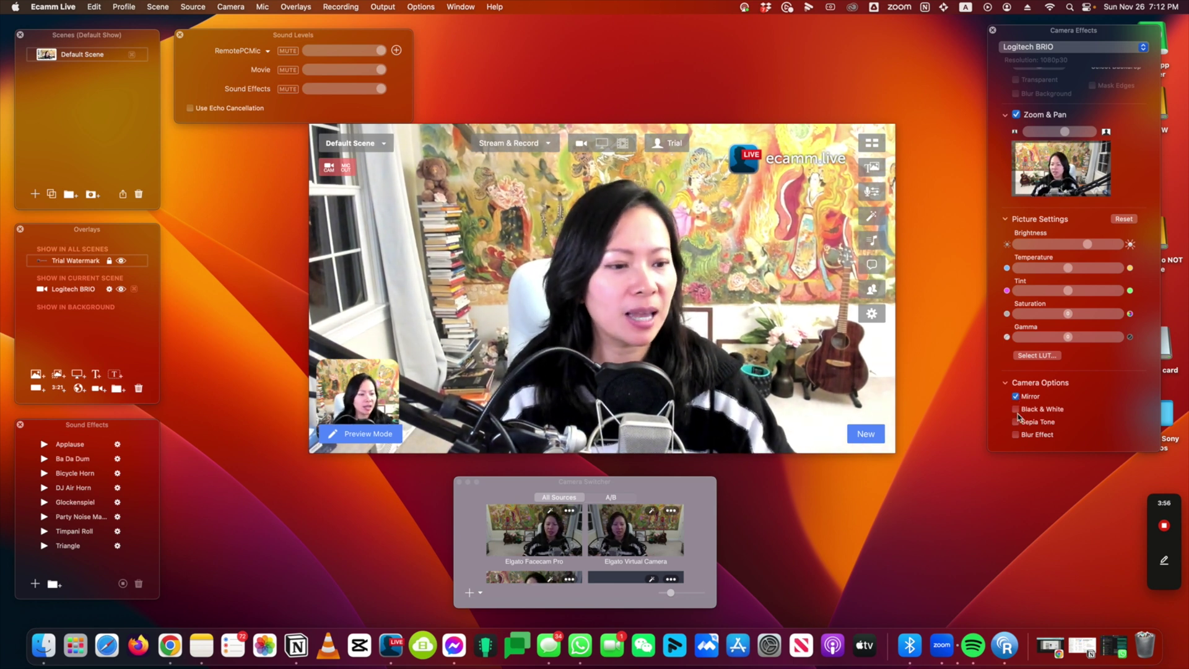
Step: Try Black & White, Sepia Tone and Blur Effect, leaving all three switched off
{"action": "left_click", "coordinate": [1016, 409]}
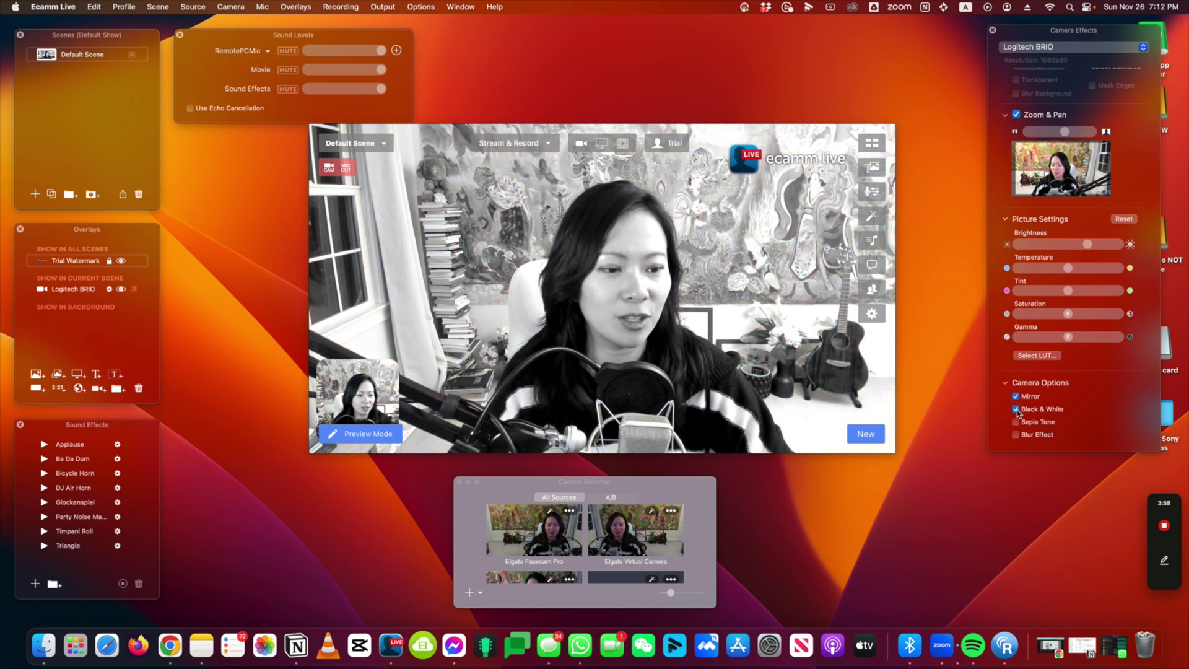
{"action": "left_click", "coordinate": [1016, 409]}
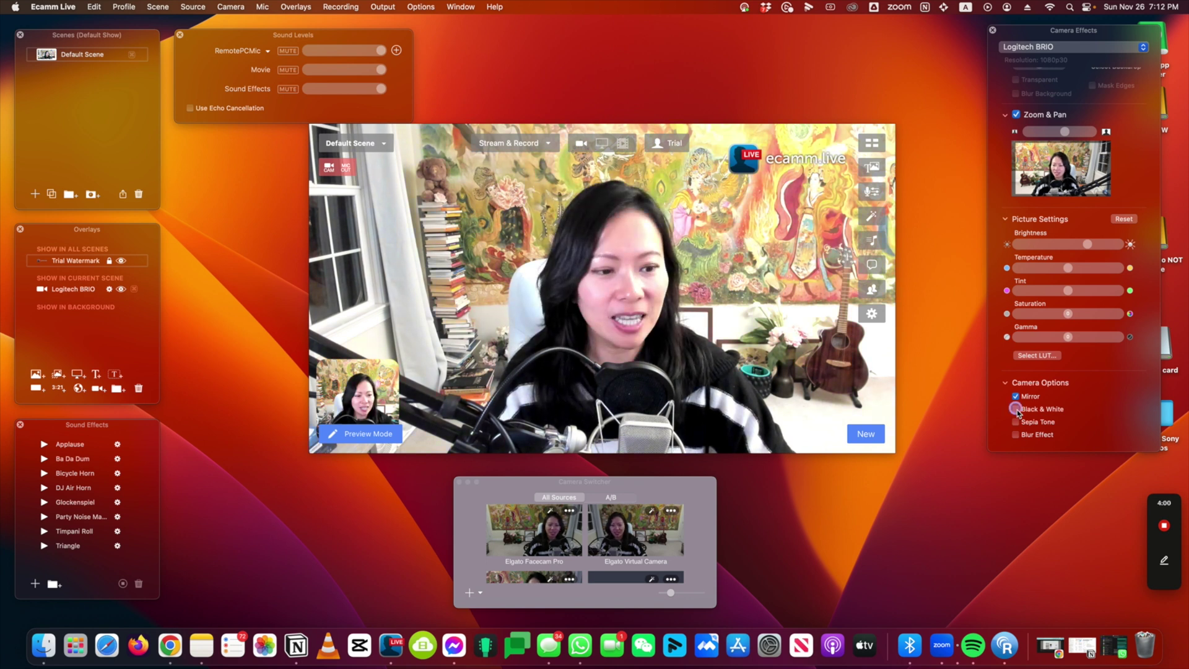
{"action": "left_click", "coordinate": [1016, 422]}
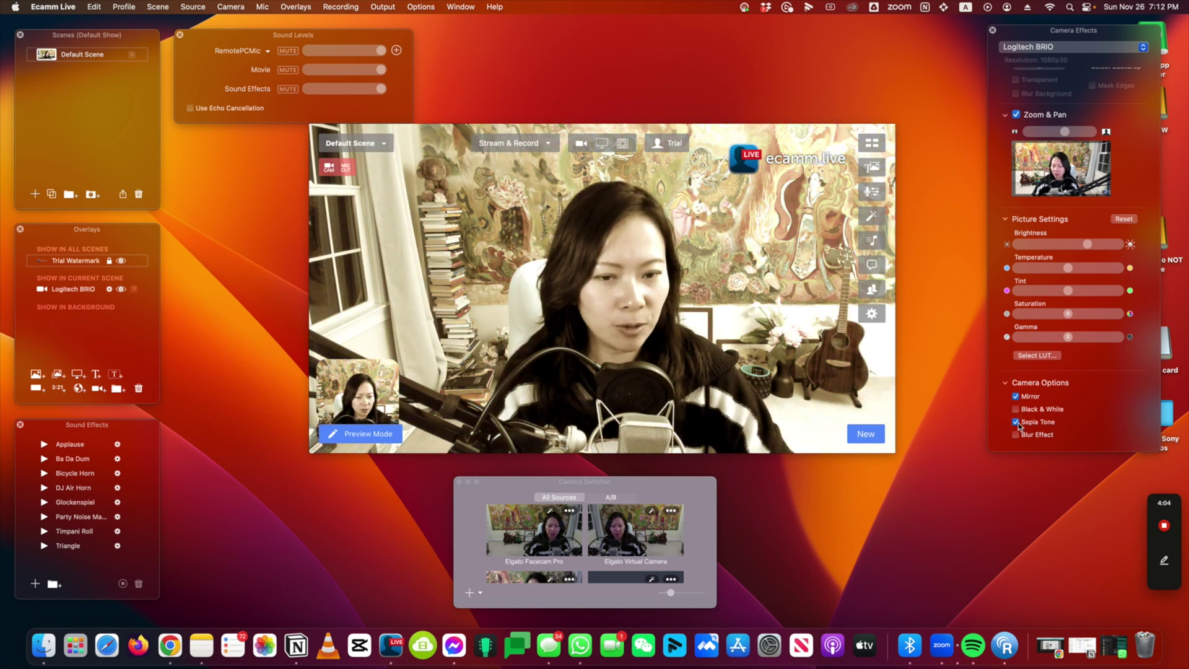
{"action": "left_click", "coordinate": [1016, 422]}
{"action": "left_click", "coordinate": [1016, 435]}
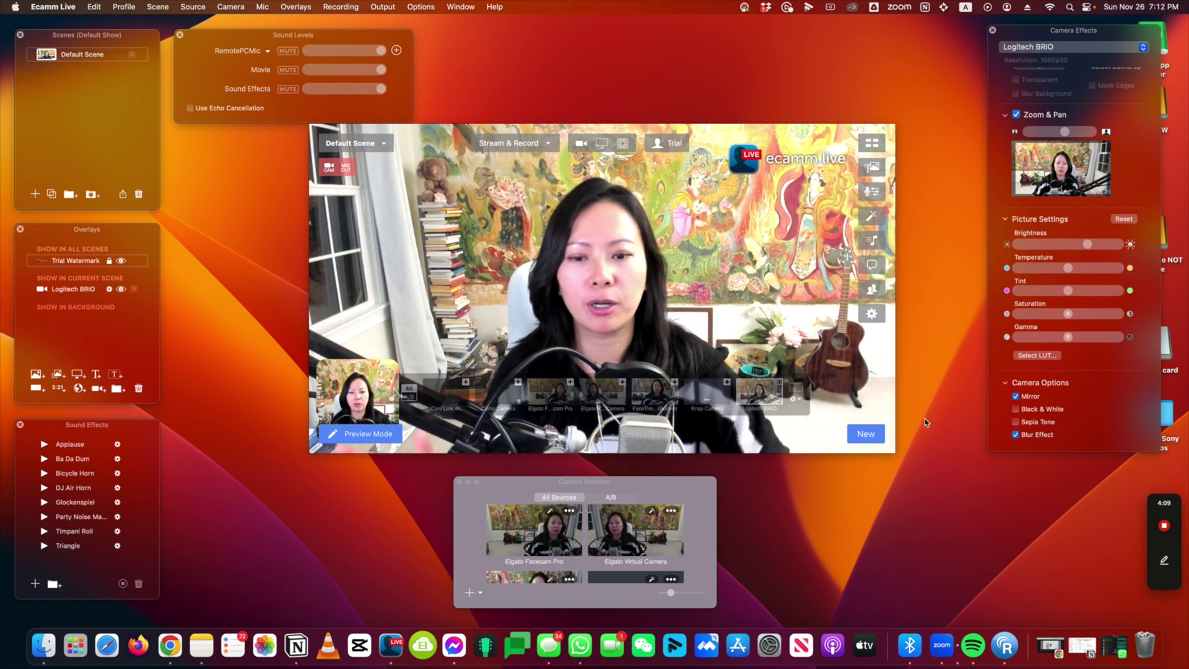
{"action": "left_click", "coordinate": [1015, 435]}
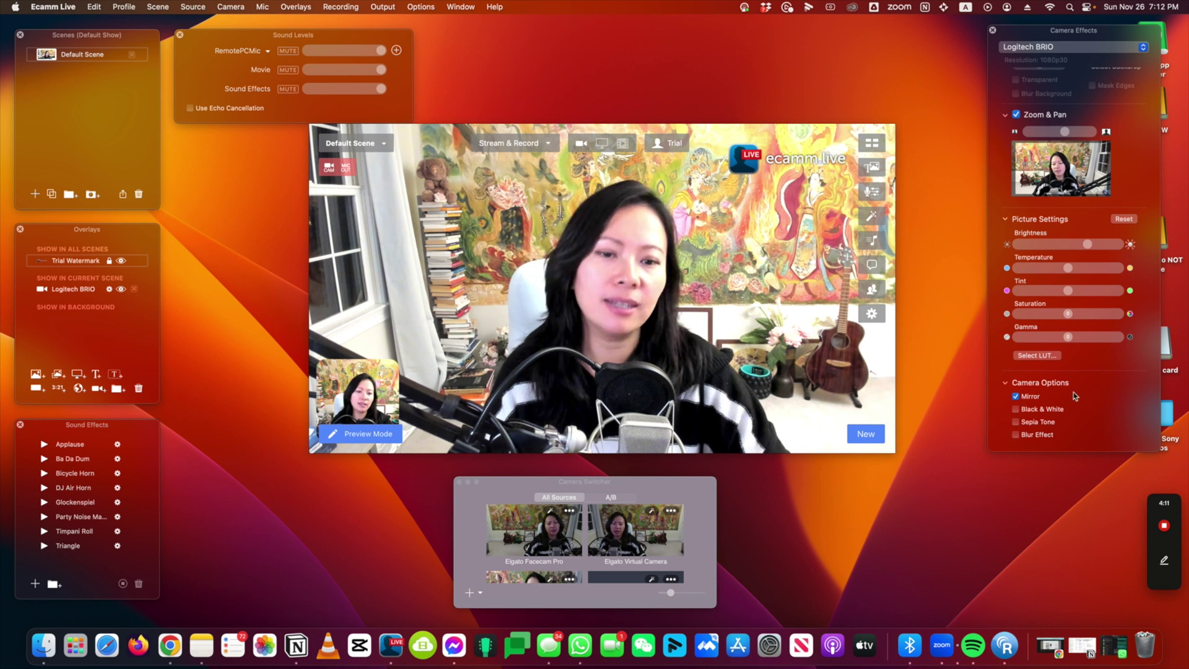
{"action": "left_click", "coordinate": [601, 143]}
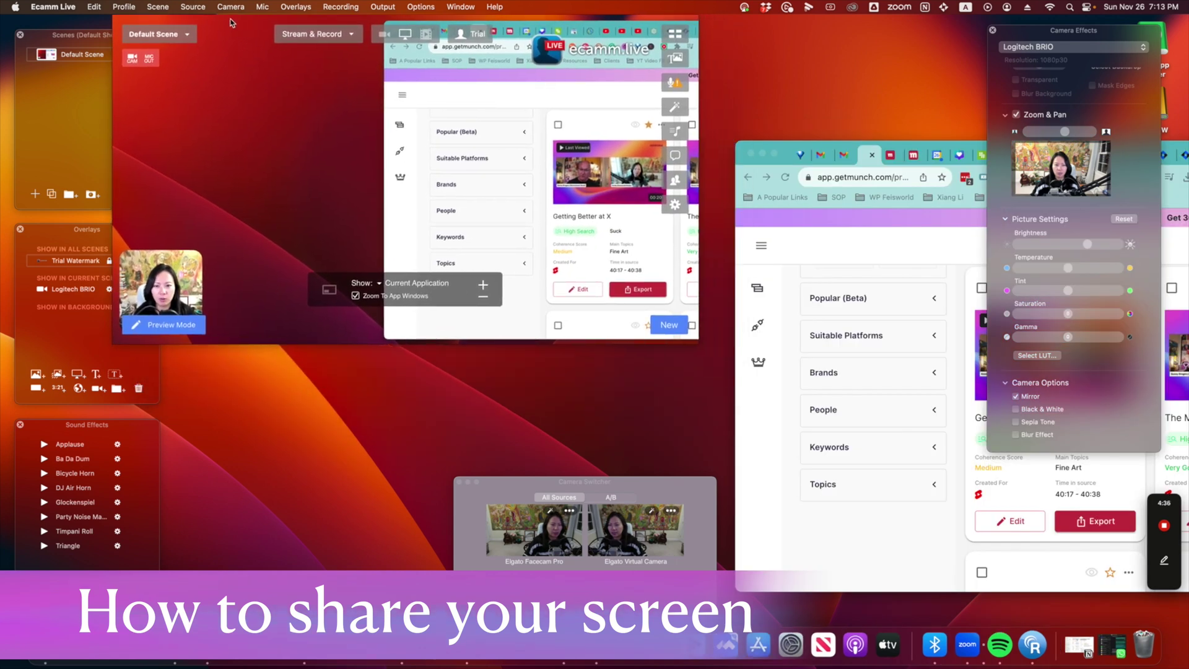
Step: Move the shared Chrome window left and resize it wider and shorter to frame the video results
{"action": "left_click_drag", "start_coordinate": [789, 147], "coordinate": [617, 137]}
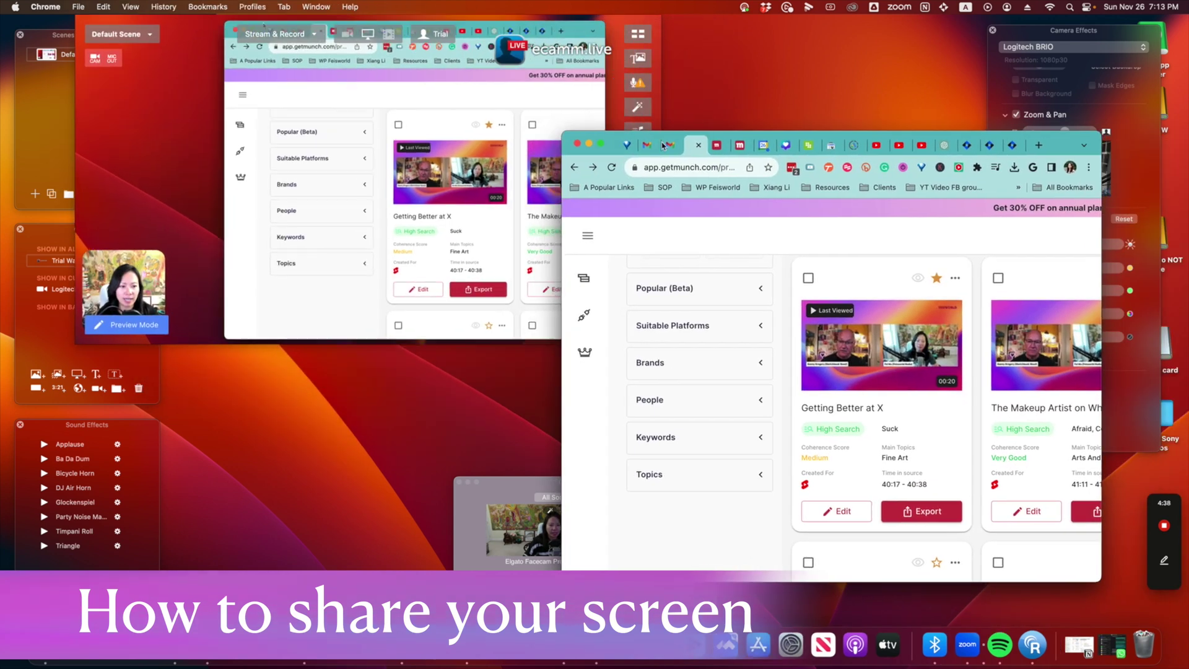
{"action": "left_click_drag", "start_coordinate": [1094, 132], "coordinate": [1174, 198]}
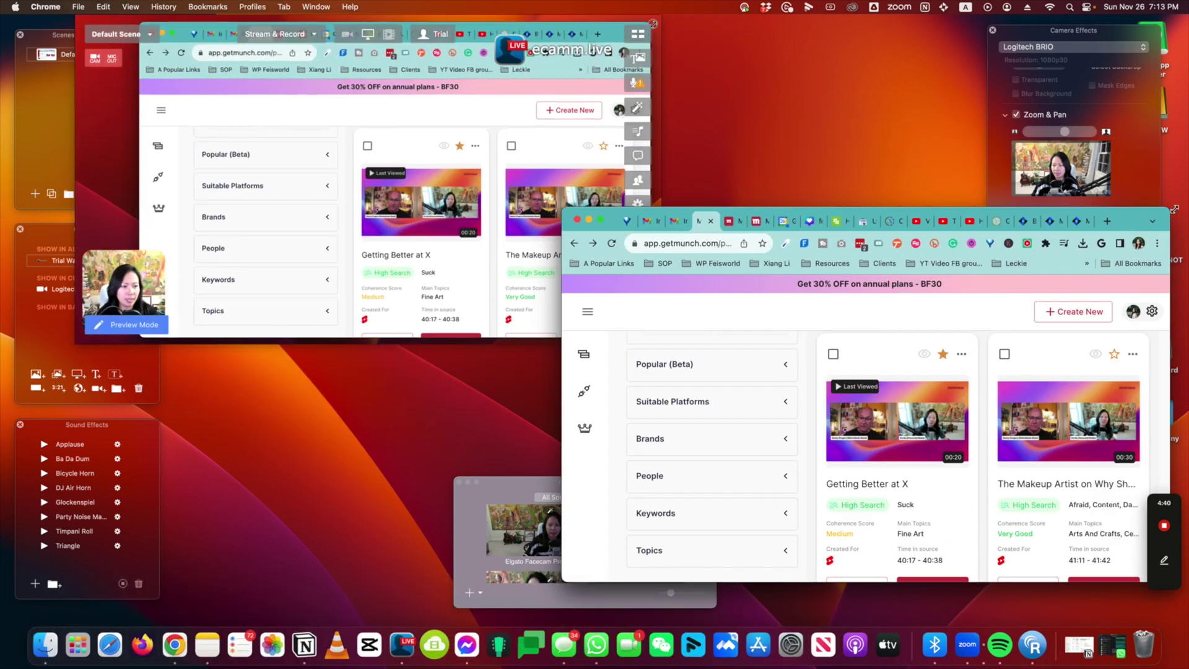
{"action": "scroll", "coordinate": [892, 371], "scroll_direction": "up", "scroll_amount": 10}
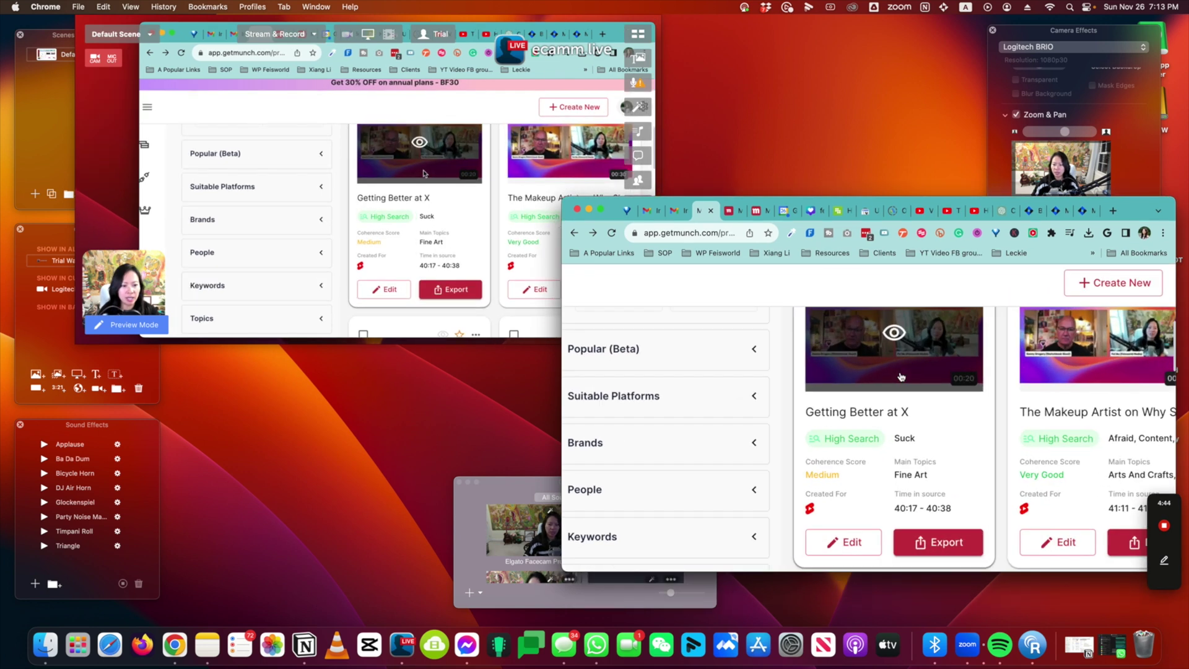
{"action": "scroll", "coordinate": [901, 376], "scroll_direction": "down", "scroll_amount": 10}
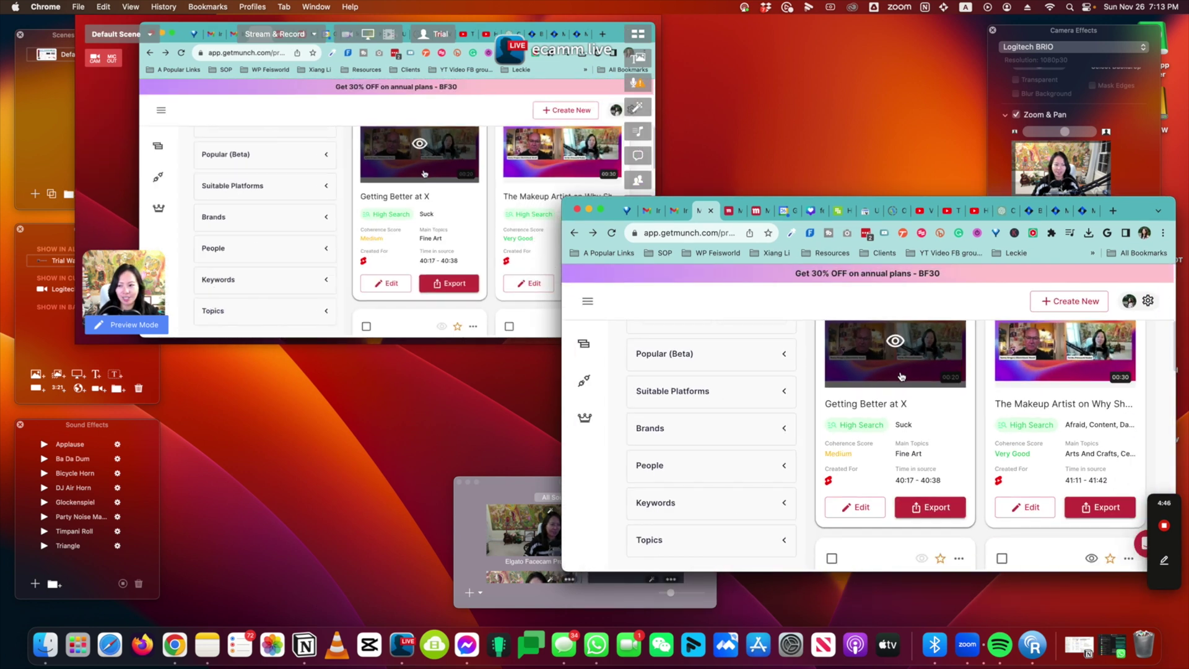
{"action": "scroll", "coordinate": [903, 375], "scroll_direction": "up", "scroll_amount": 10}
{"action": "scroll", "coordinate": [904, 374], "scroll_direction": "down", "scroll_amount": 10}
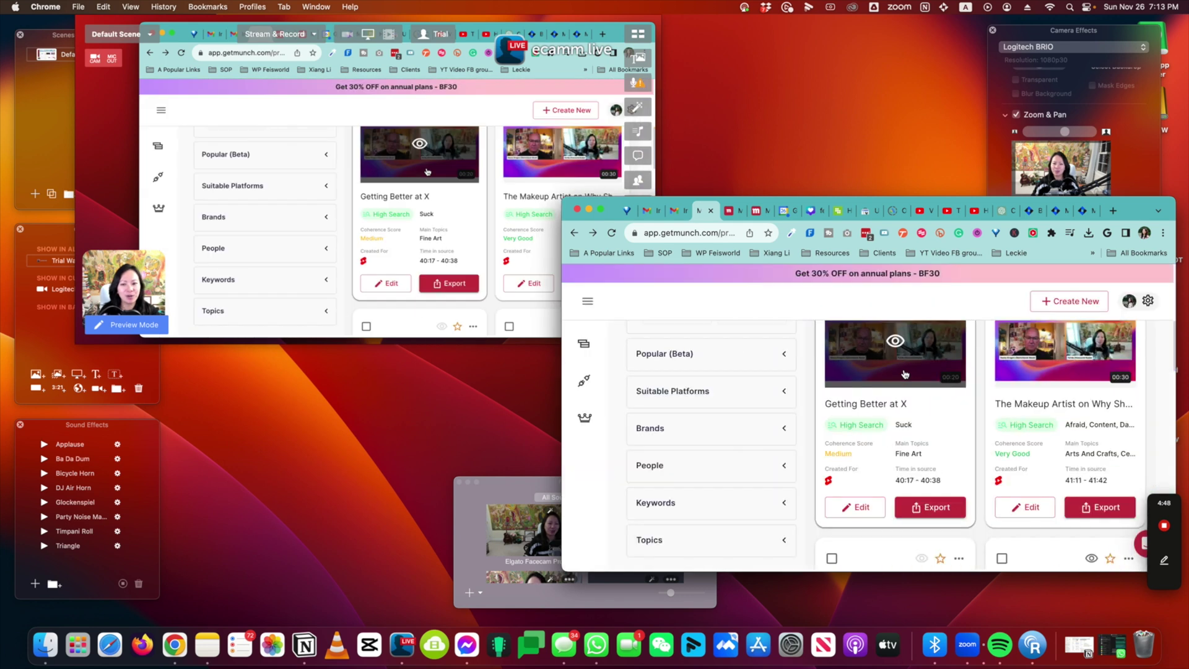
{"action": "scroll", "coordinate": [904, 385], "scroll_direction": "up", "scroll_amount": 10}
{"action": "scroll", "coordinate": [819, 300], "scroll_direction": "down", "scroll_amount": 10}
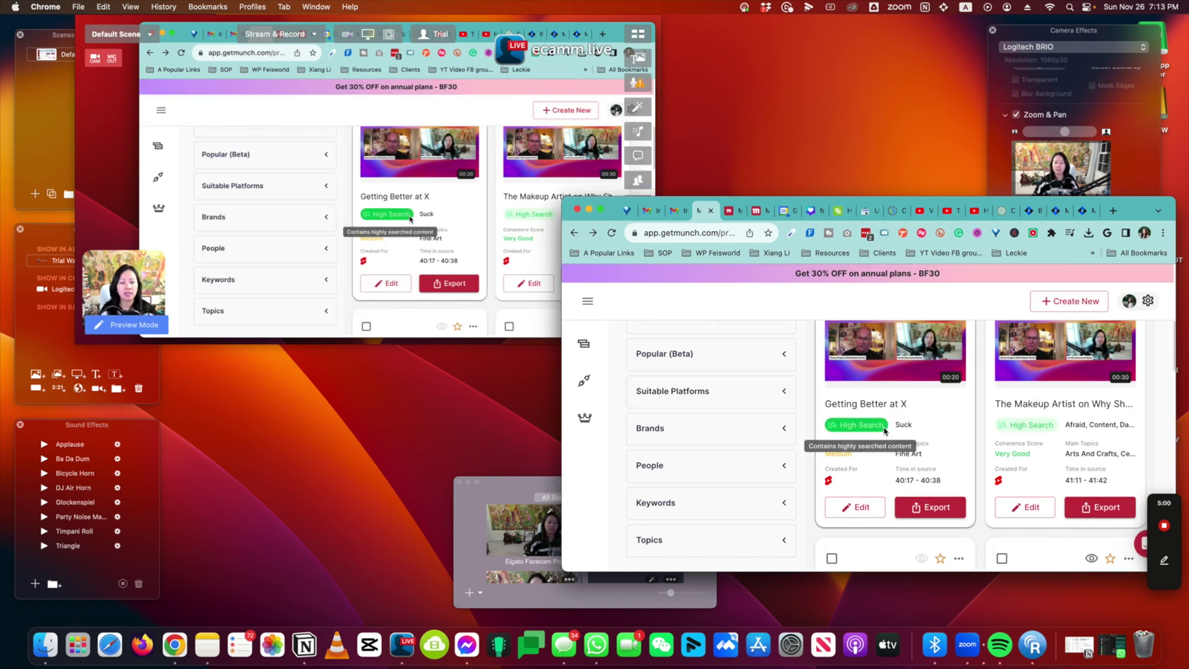
Step: Bring Ecamm Live back, move its window right and down, and hide the webcam overlay
{"action": "mouse_move", "coordinate": [556, 114]}
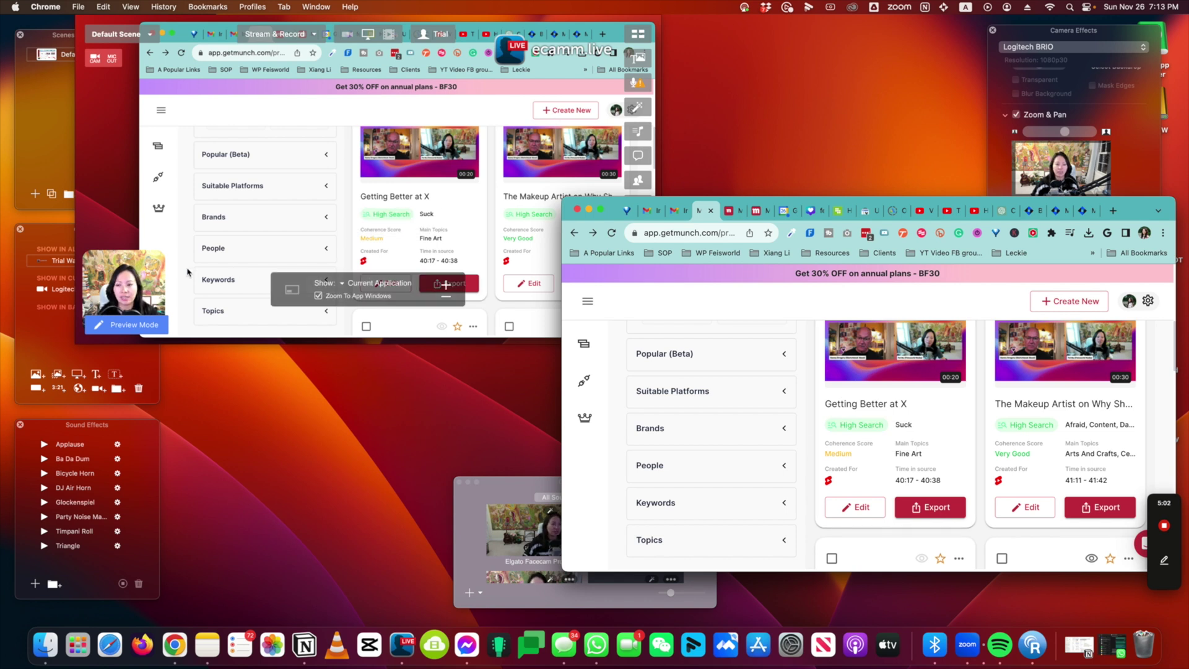
{"action": "mouse_move", "coordinate": [108, 295]}
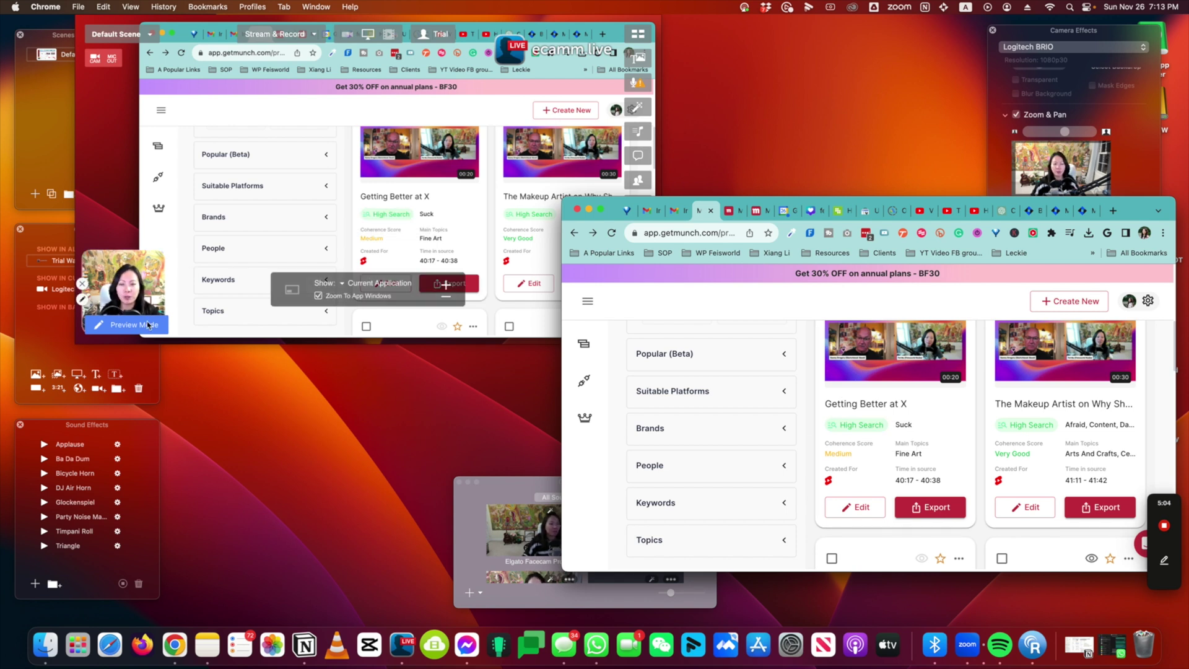
{"action": "left_click", "coordinate": [142, 224]}
{"action": "left_click_drag", "start_coordinate": [107, 322], "coordinate": [239, 331]}
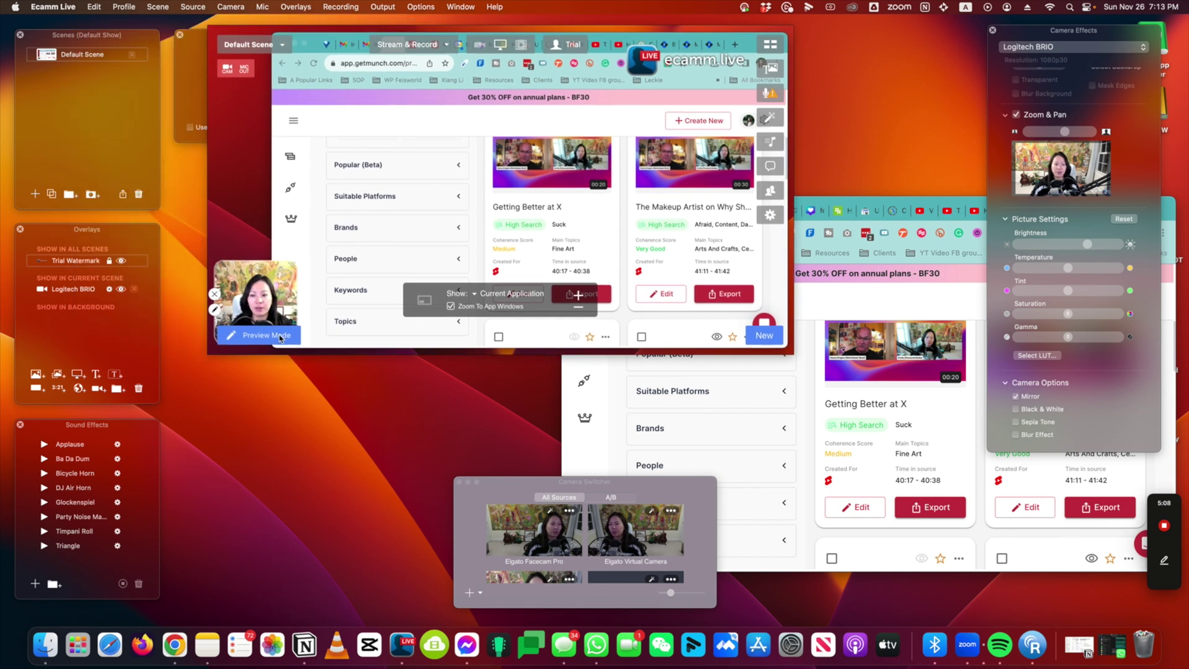
{"action": "left_click", "coordinate": [215, 294]}
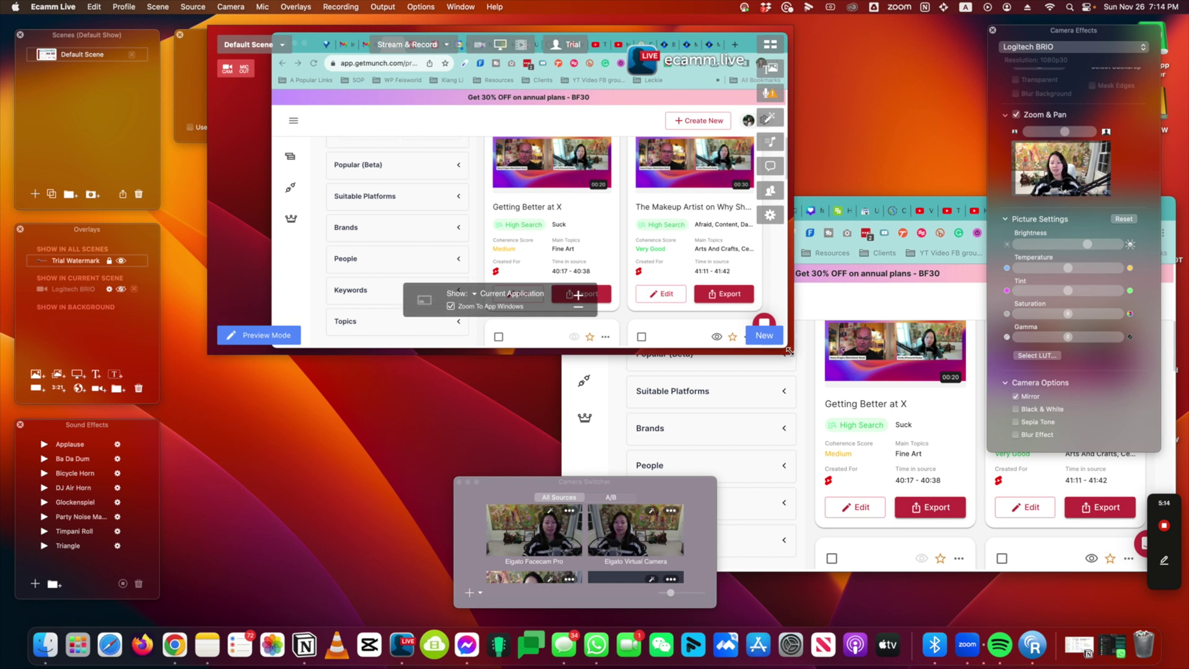
Step: Enlarge the preview, add then hide a FaceTime overlay, and raise the BRIO overlay on the left
{"action": "left_click_drag", "start_coordinate": [793, 355], "coordinate": [920, 477]}
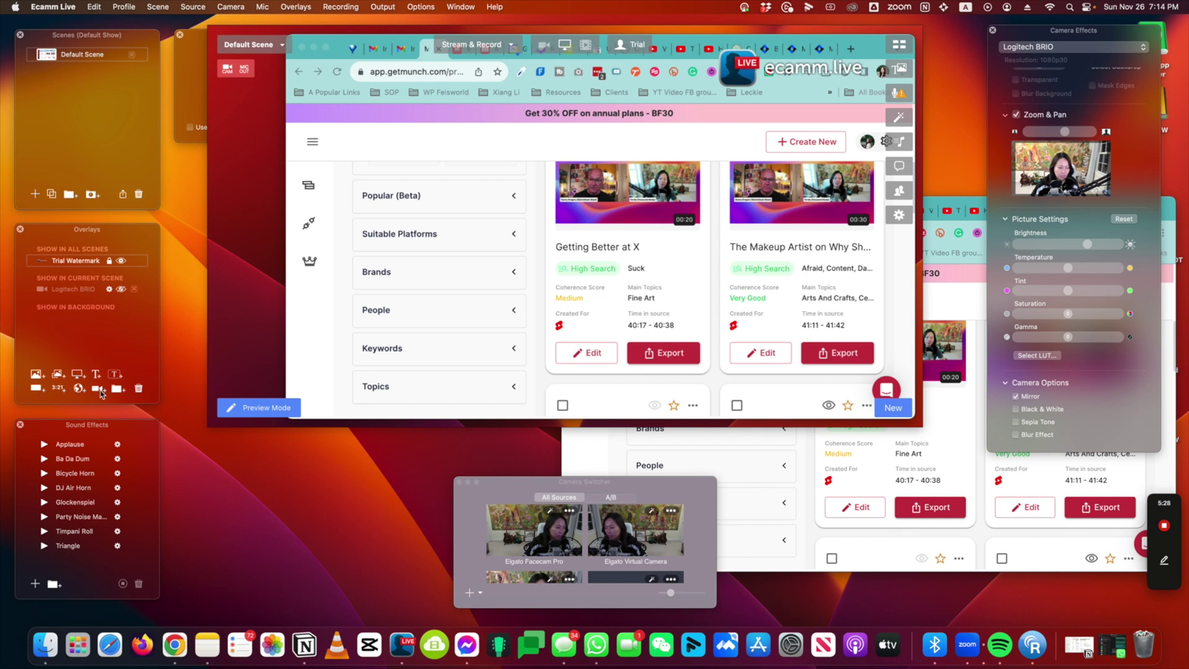
{"action": "left_click", "coordinate": [99, 389]}
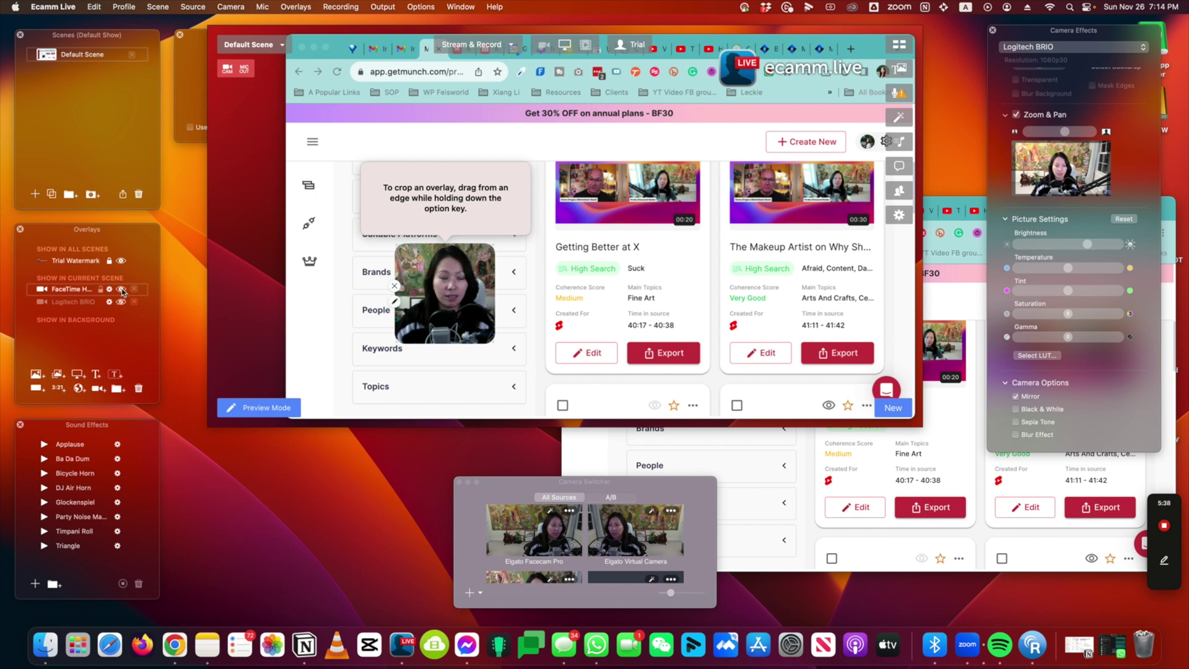
{"action": "left_click", "coordinate": [122, 290]}
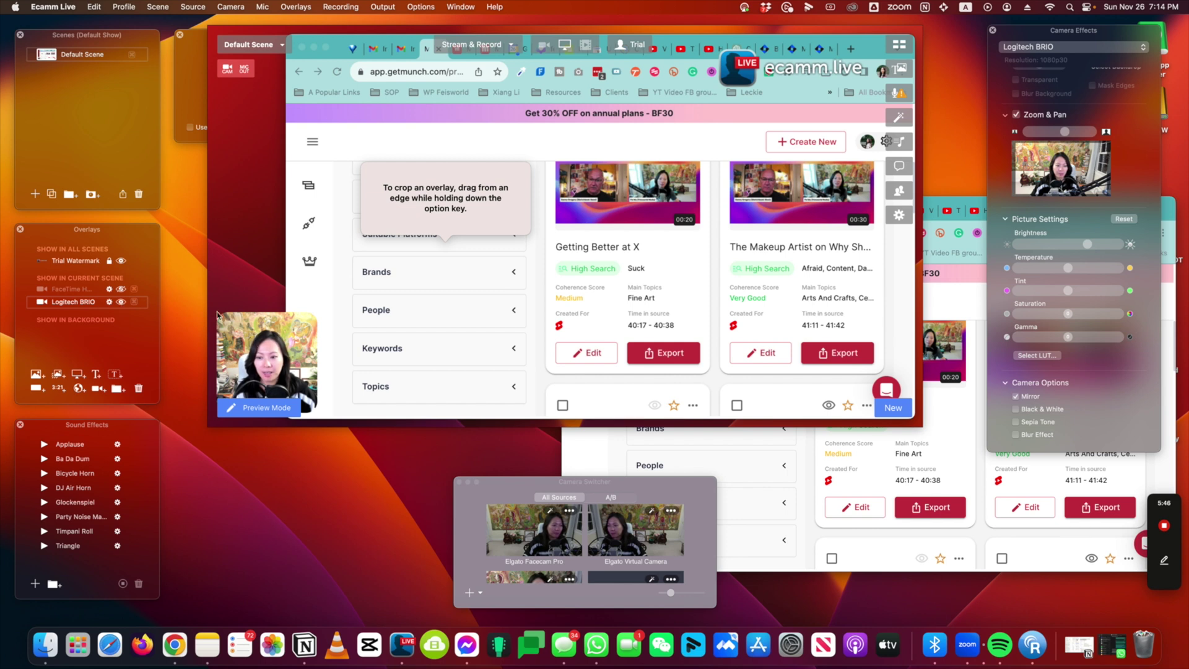
{"action": "left_click_drag", "start_coordinate": [260, 387], "coordinate": [267, 326]}
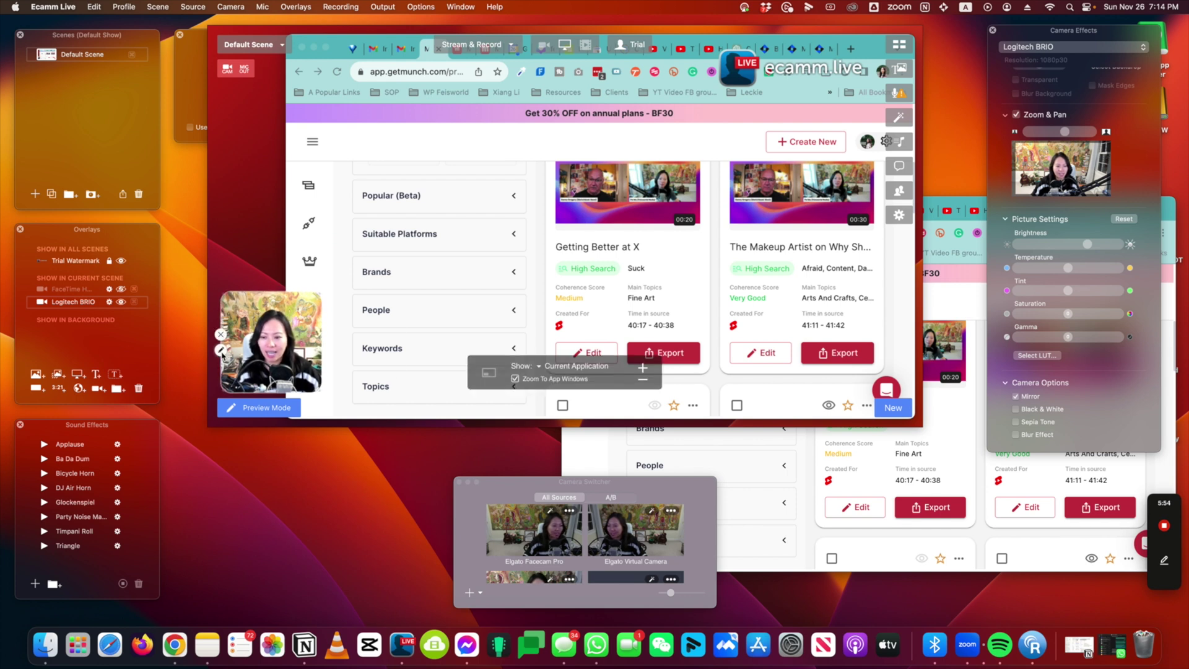
Step: In the webcam overlay settings, try Wide, Classic and Square, then set the shape to Circle
{"action": "left_click", "coordinate": [221, 351]}
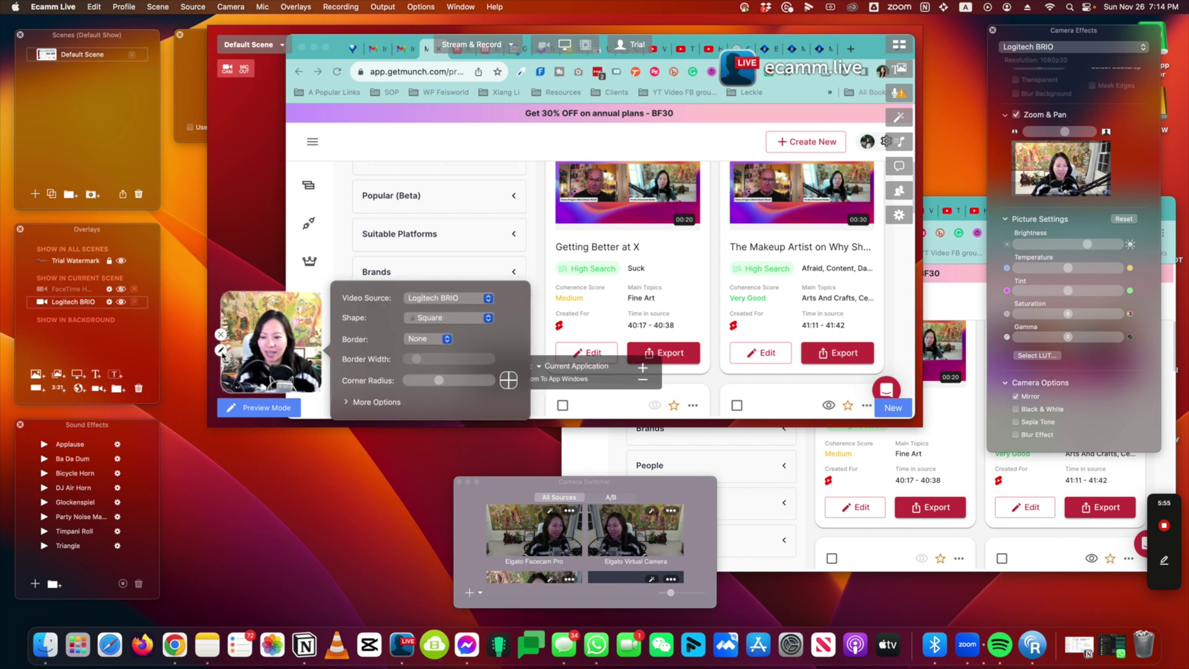
{"action": "left_click", "coordinate": [467, 300]}
{"action": "left_click", "coordinate": [467, 299]}
{"action": "left_click", "coordinate": [454, 319]}
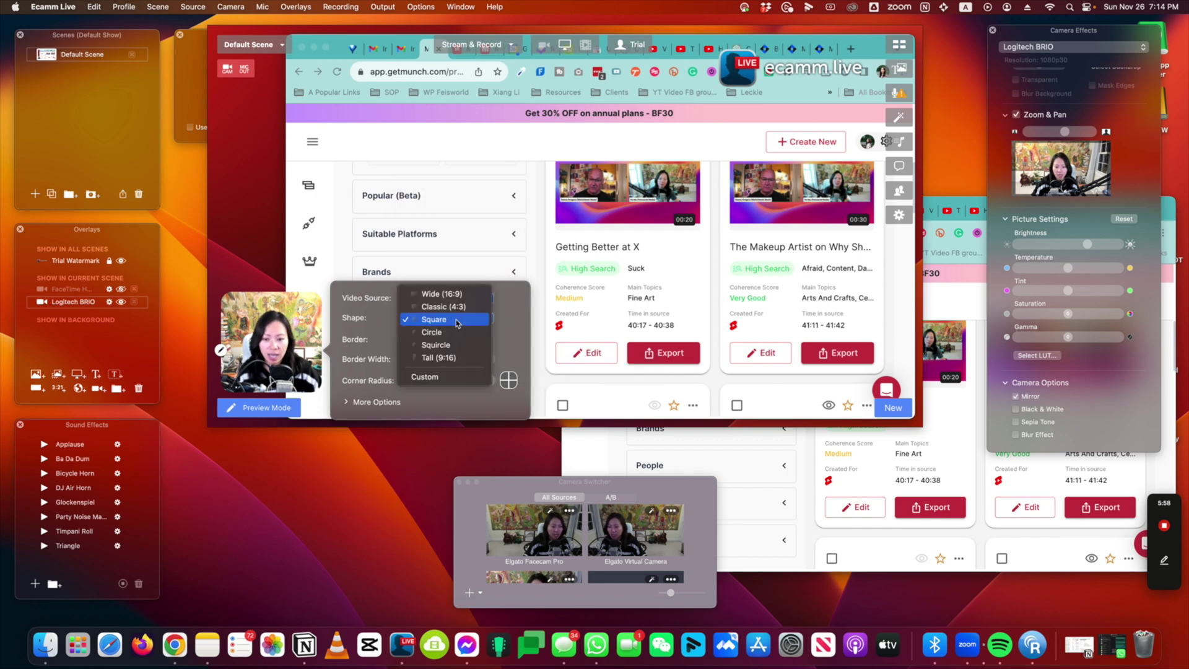
{"action": "left_click", "coordinate": [459, 295]}
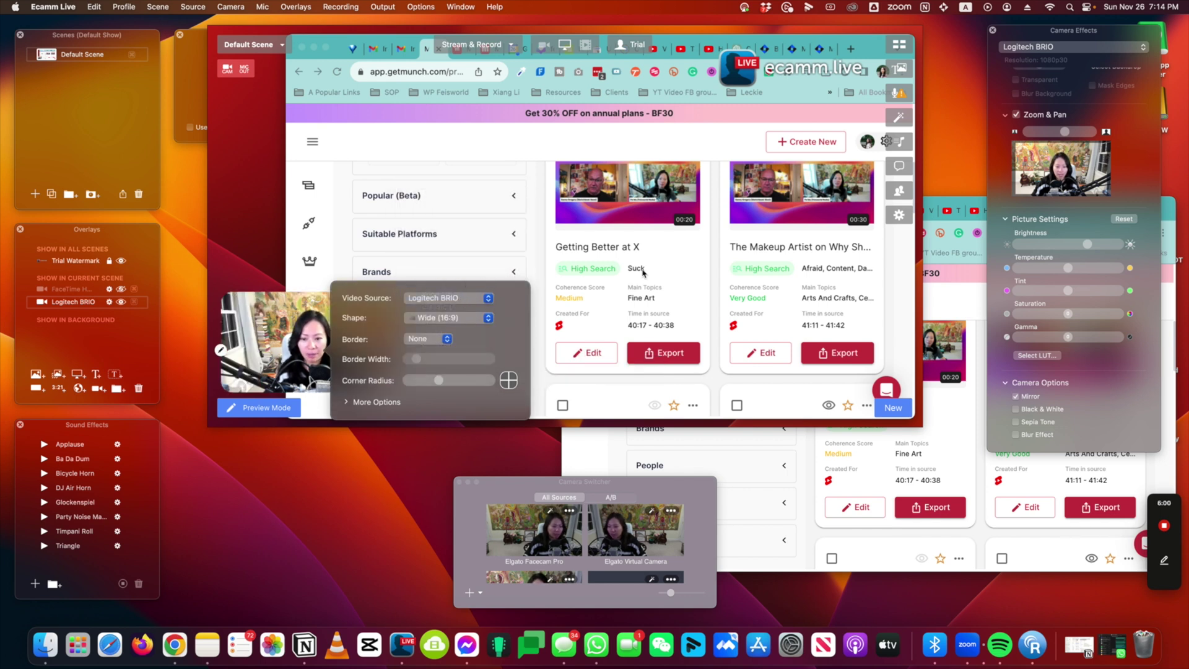
{"action": "left_click", "coordinate": [443, 318]}
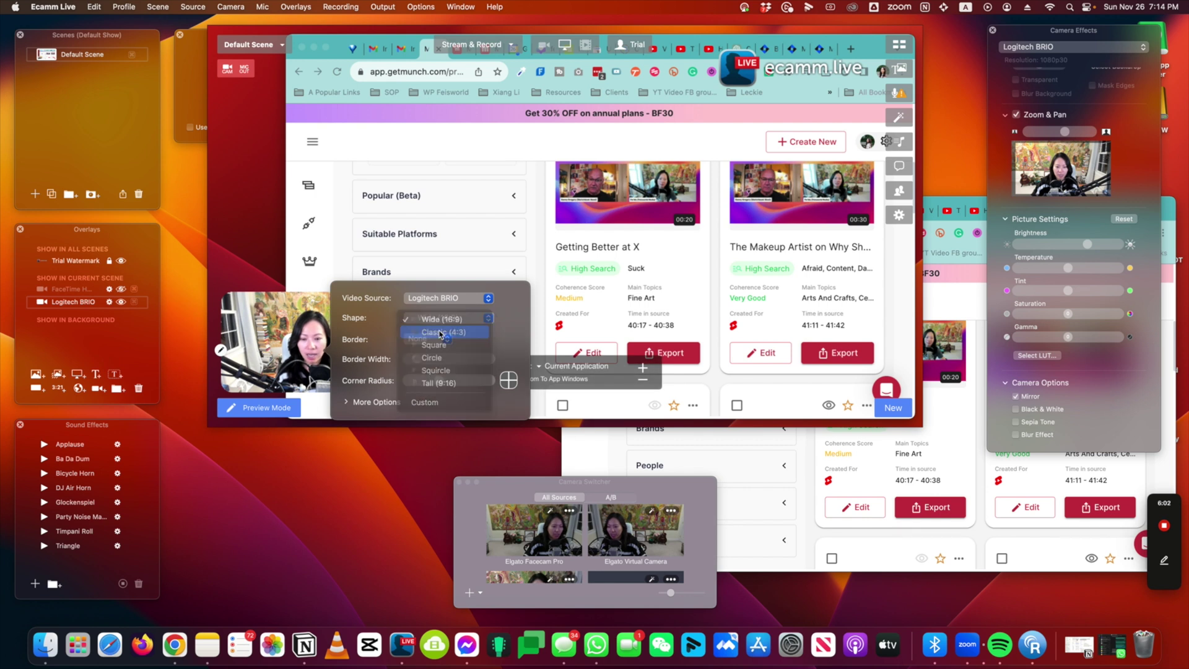
{"action": "left_click", "coordinate": [441, 333]}
{"action": "left_click", "coordinate": [467, 319]}
{"action": "left_click", "coordinate": [460, 332]}
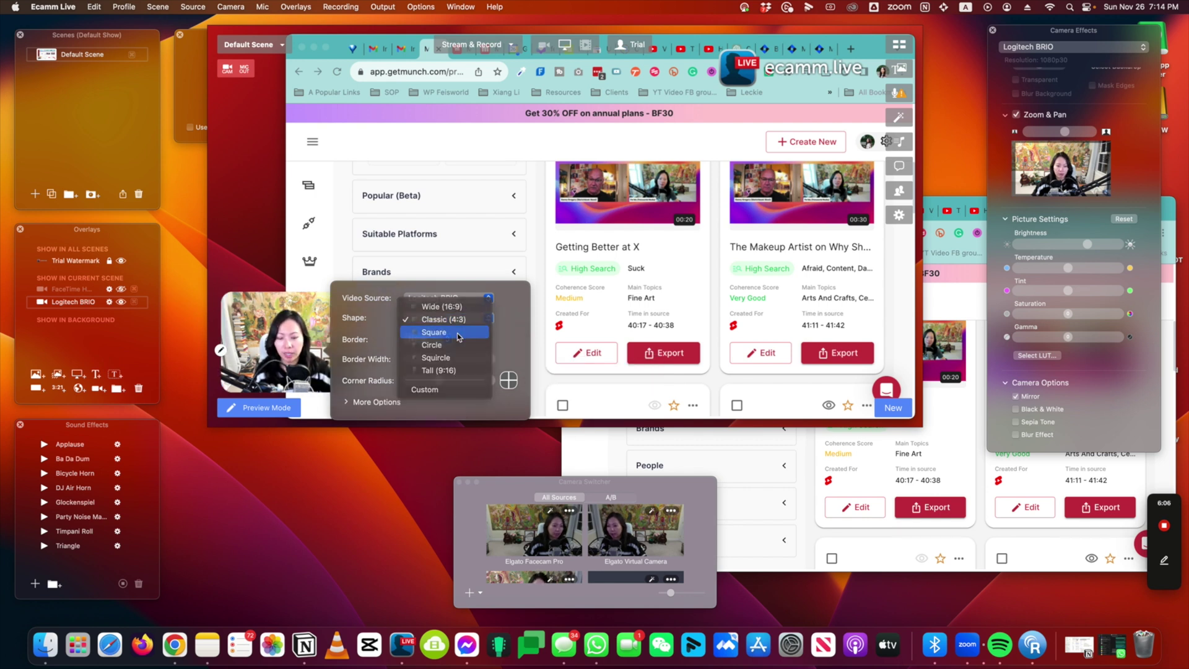
{"action": "left_click", "coordinate": [467, 320]}
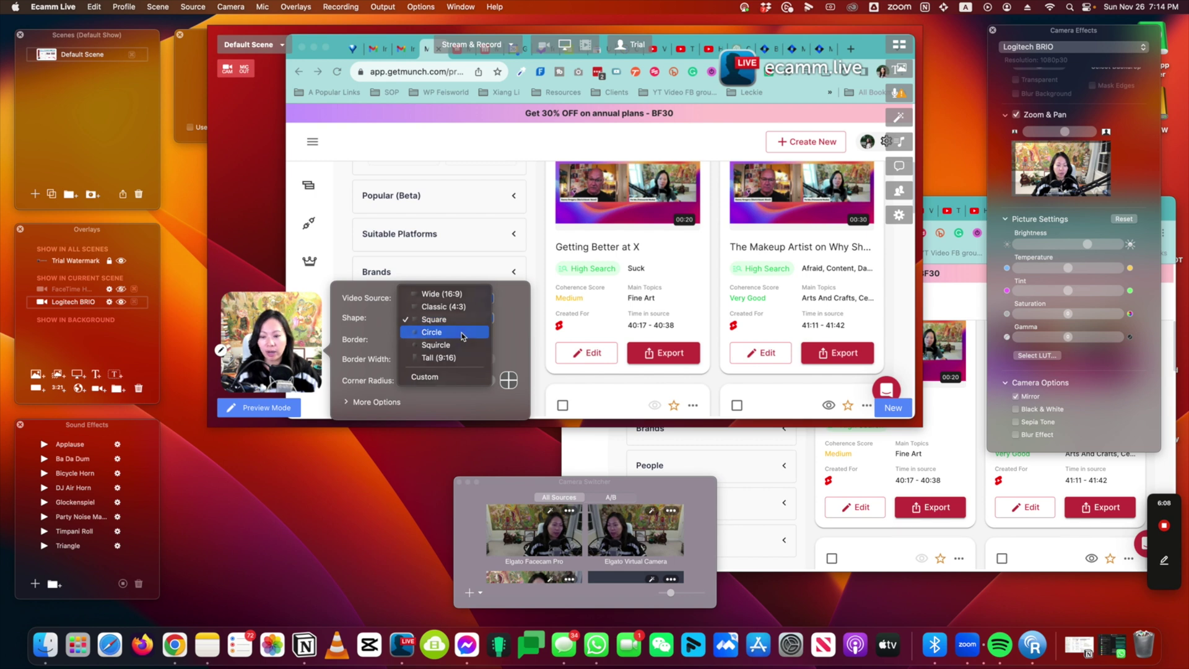
{"action": "left_click", "coordinate": [463, 334]}
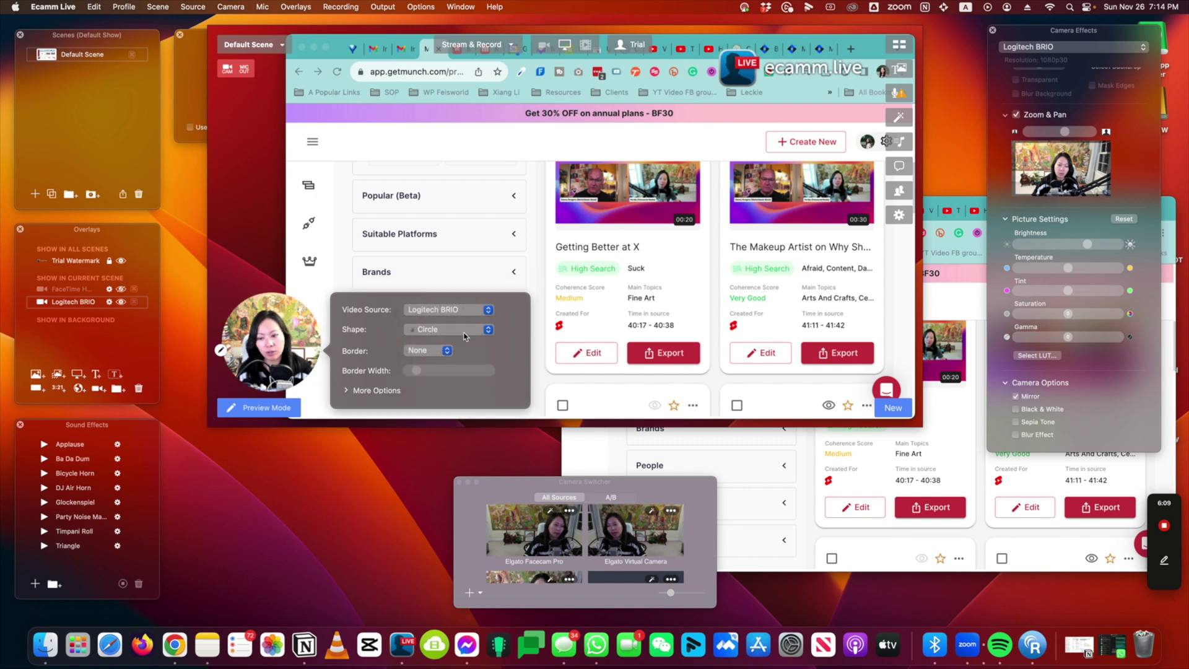
Step: Give the circular overlay a Color border and nudge it slightly left
{"action": "left_click", "coordinate": [423, 352]}
{"action": "left_click", "coordinate": [426, 365]}
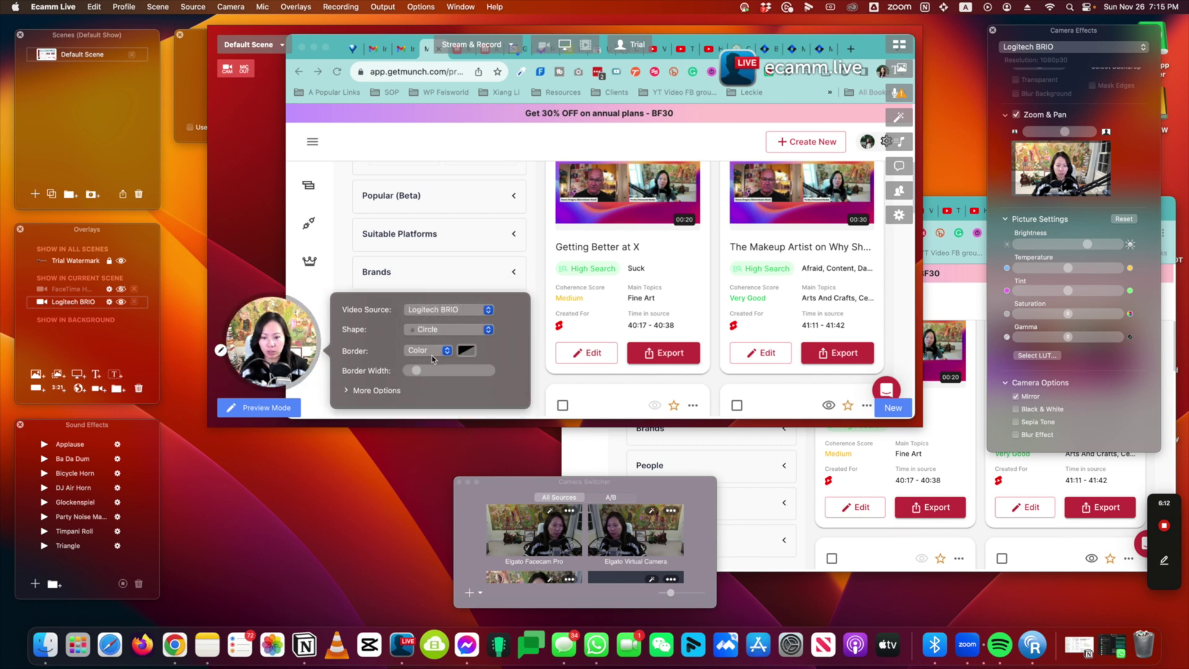
{"action": "left_click", "coordinate": [432, 357]}
{"action": "left_click", "coordinate": [318, 283]}
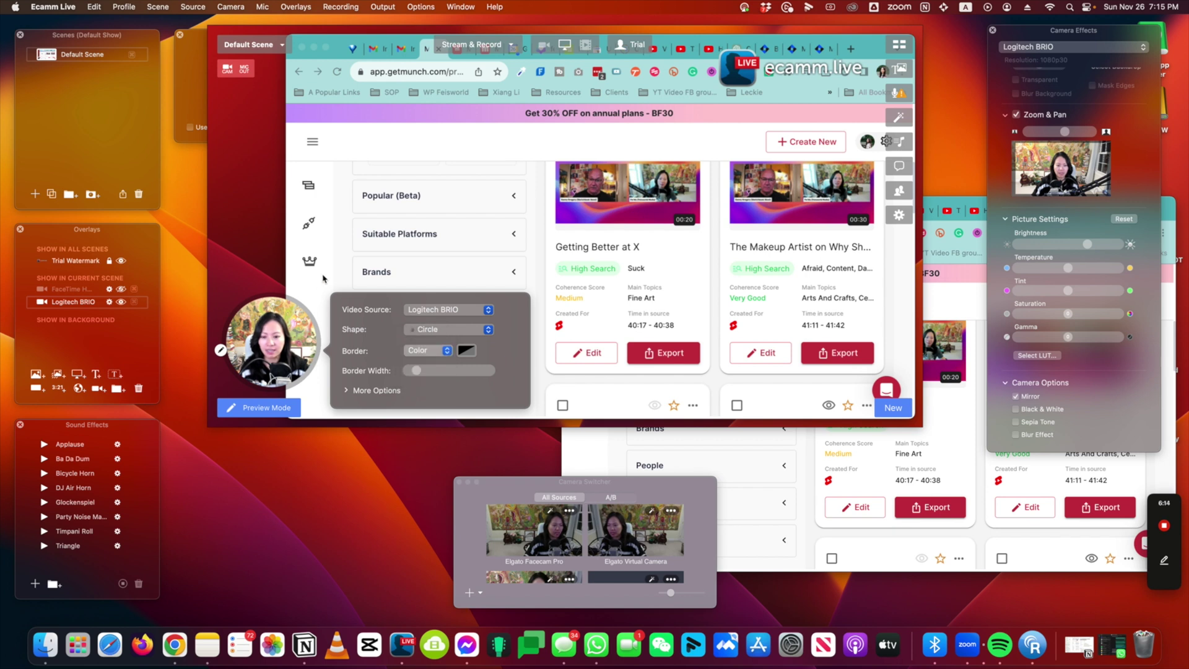
{"action": "left_click", "coordinate": [445, 365]}
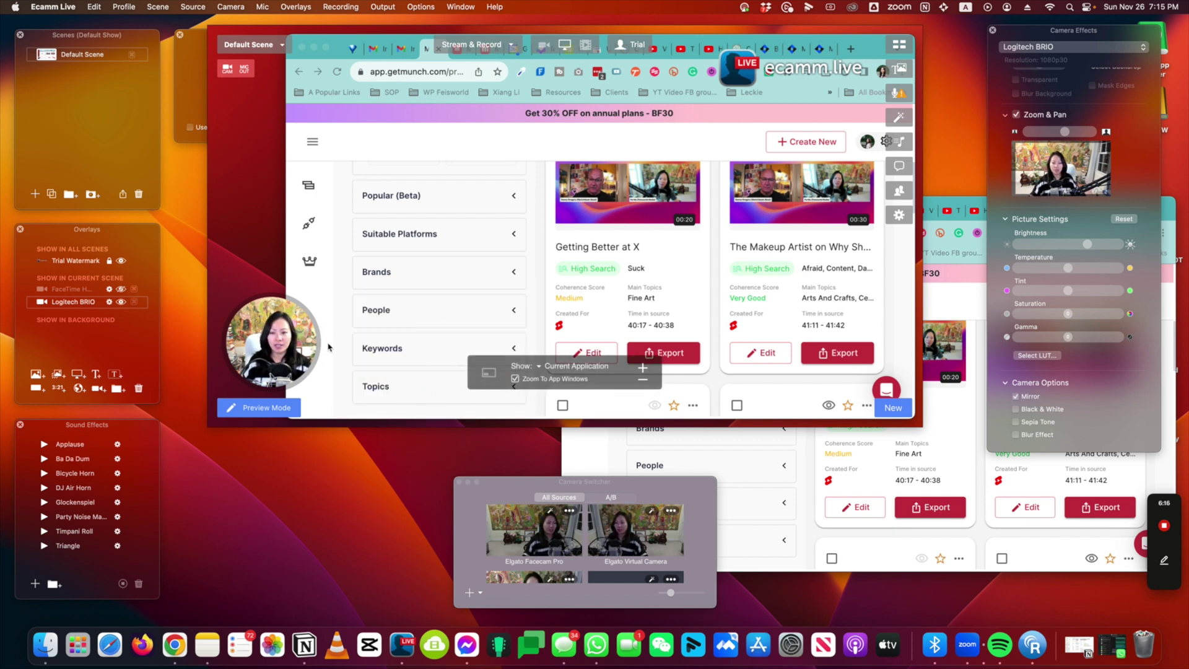
{"action": "left_click_drag", "start_coordinate": [284, 333], "coordinate": [273, 335]}
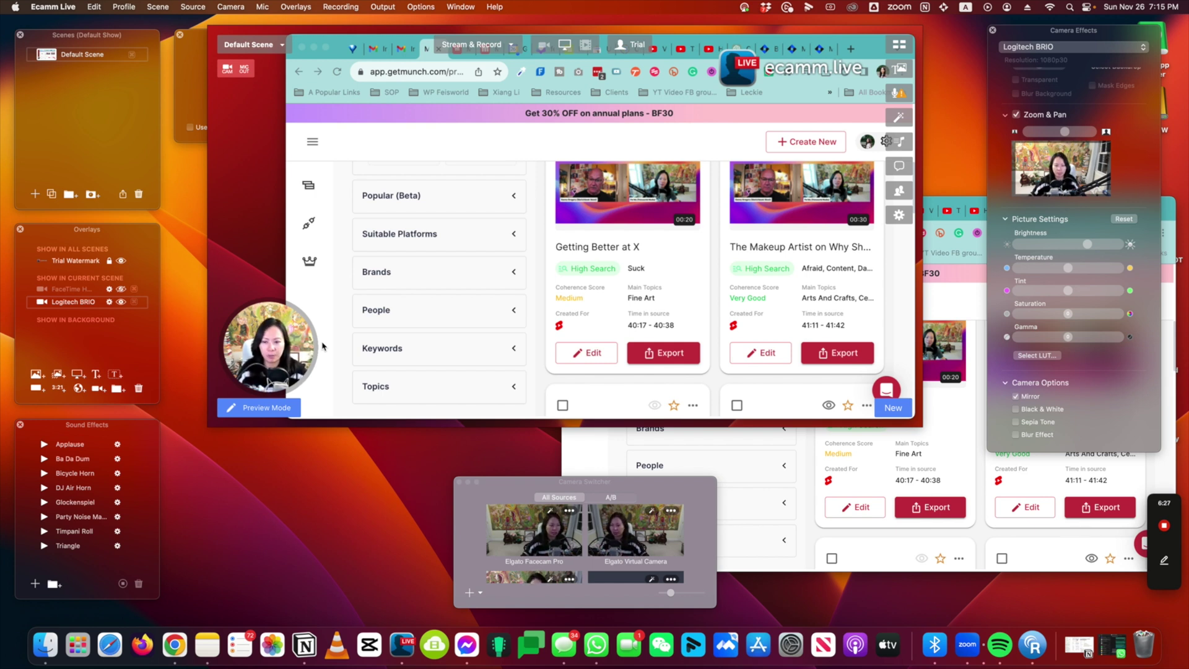
{"action": "left_click", "coordinate": [586, 47]}
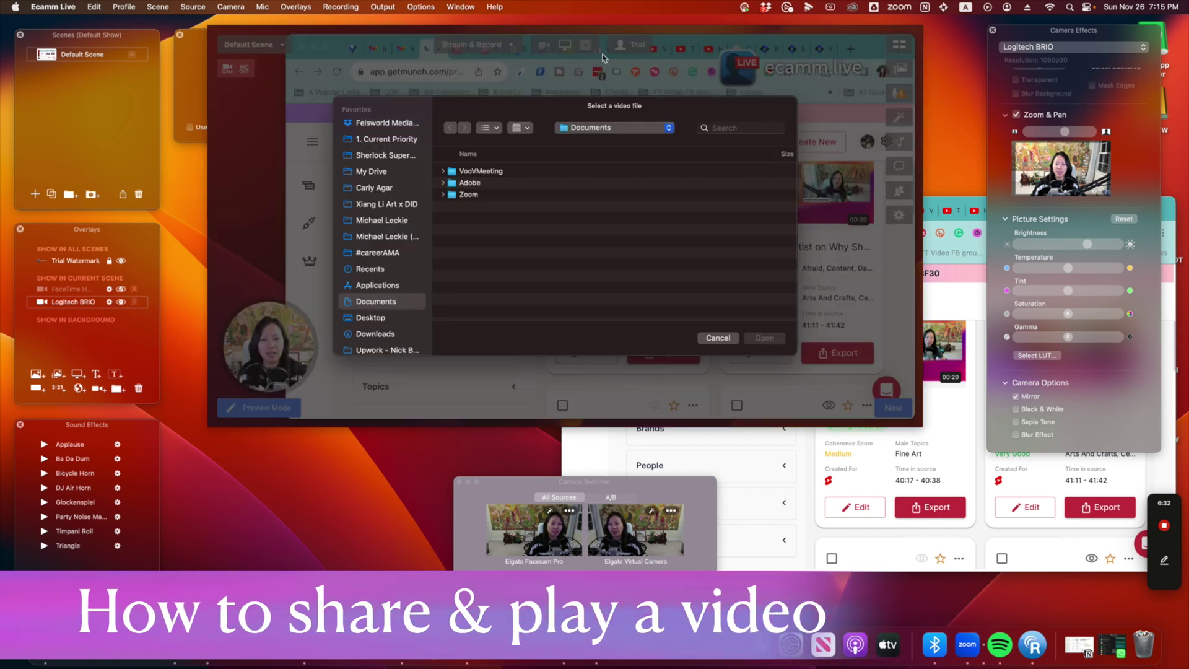
Step: Load 'Getting Better at X (1).mp4' from Downloads as the shared video in the scene
{"action": "scroll", "coordinate": [379, 288], "scroll_direction": "down", "scroll_amount": 1}
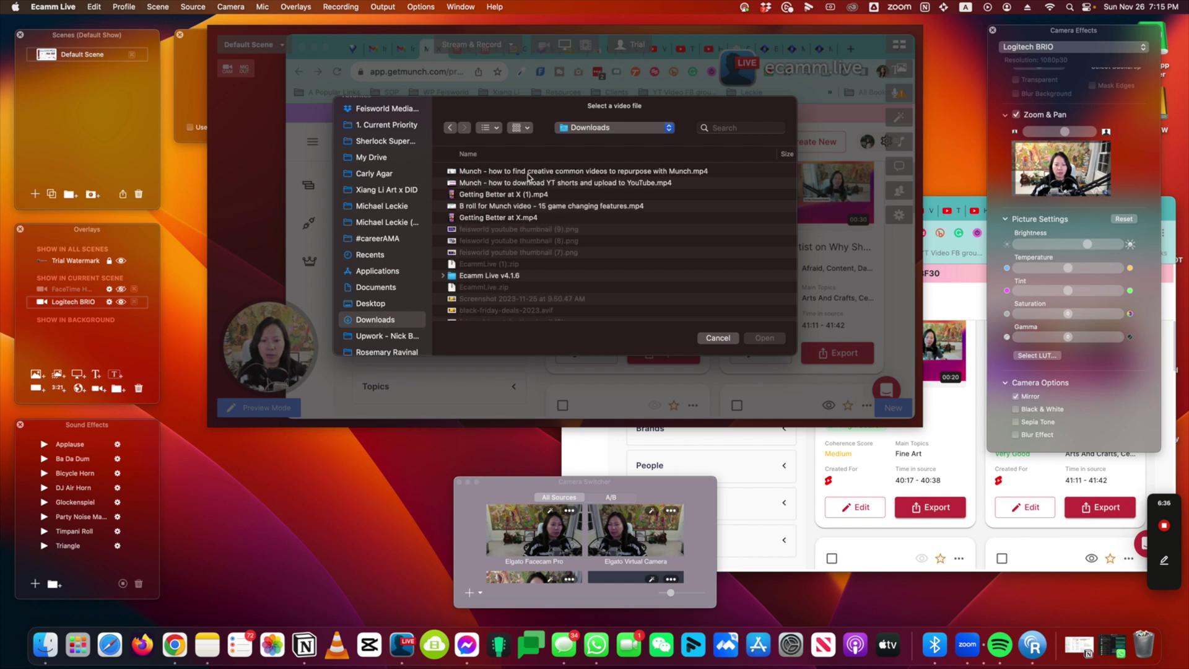
{"action": "left_click", "coordinate": [528, 173]}
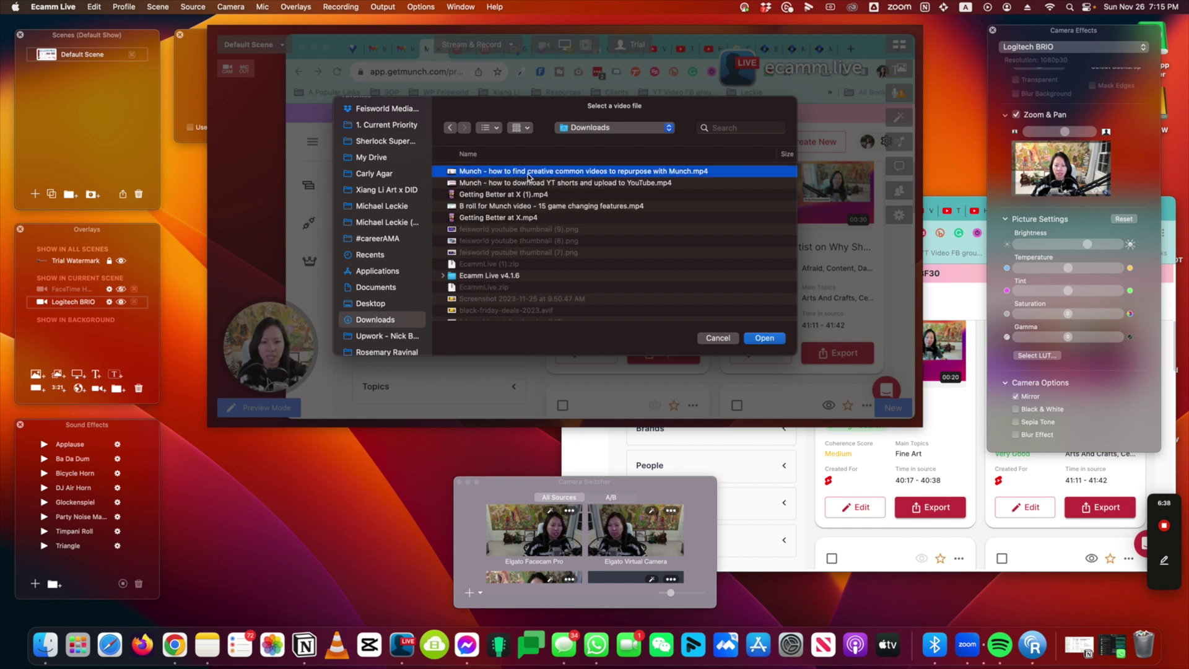
{"action": "left_click", "coordinate": [525, 194]}
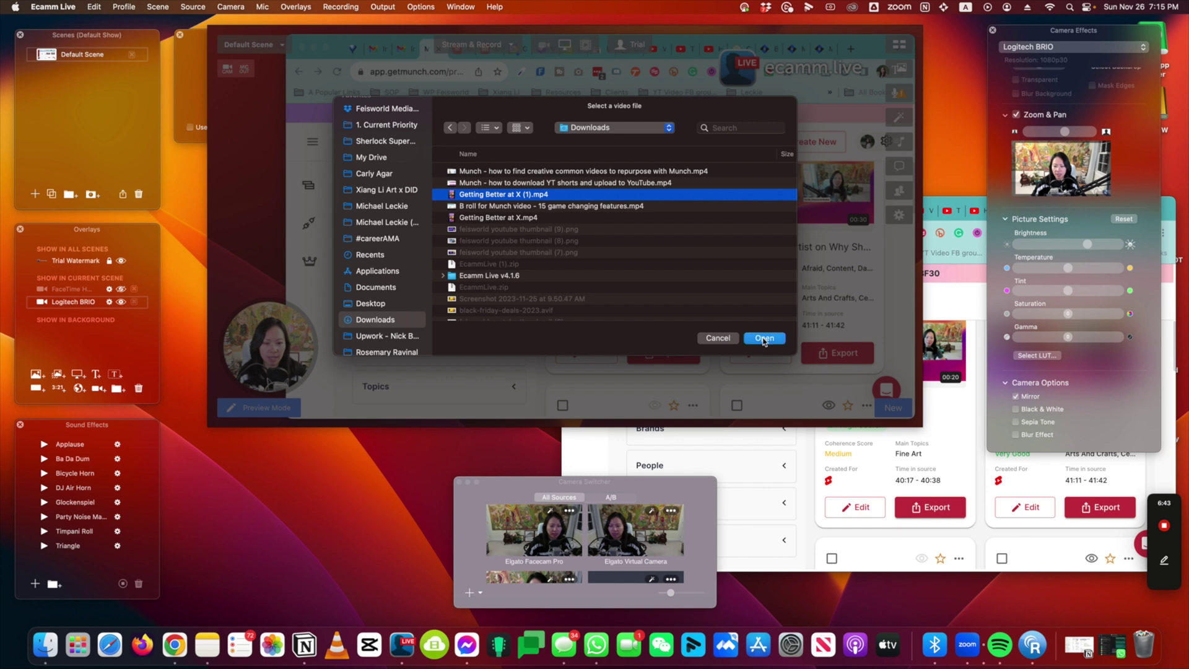
{"action": "left_click", "coordinate": [764, 338]}
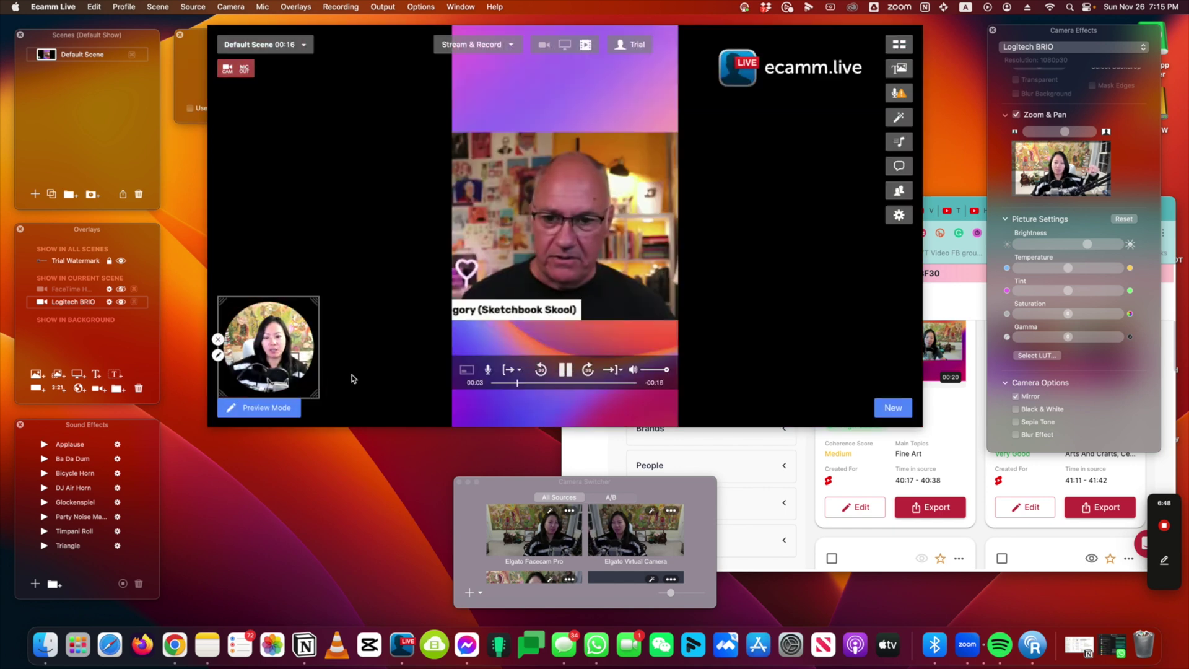
Step: Pause the video, nudge the circular overlay right, and switch back to the full-frame BRIO camera
{"action": "left_click", "coordinate": [565, 371]}
{"action": "mouse_move", "coordinate": [289, 342]}
{"action": "left_mouse_down"}
{"action": "mouse_move", "coordinate": [385, 322]}
{"action": "mouse_move", "coordinate": [299, 344]}
{"action": "left_mouse_up"}
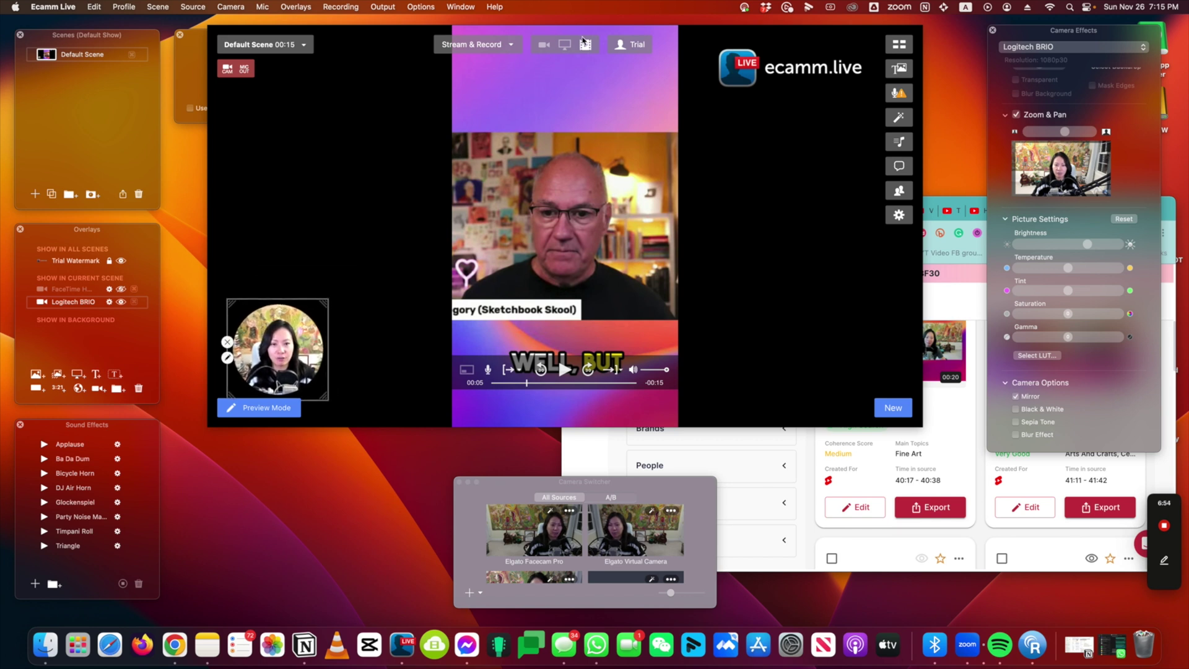
{"action": "left_click", "coordinate": [545, 46]}
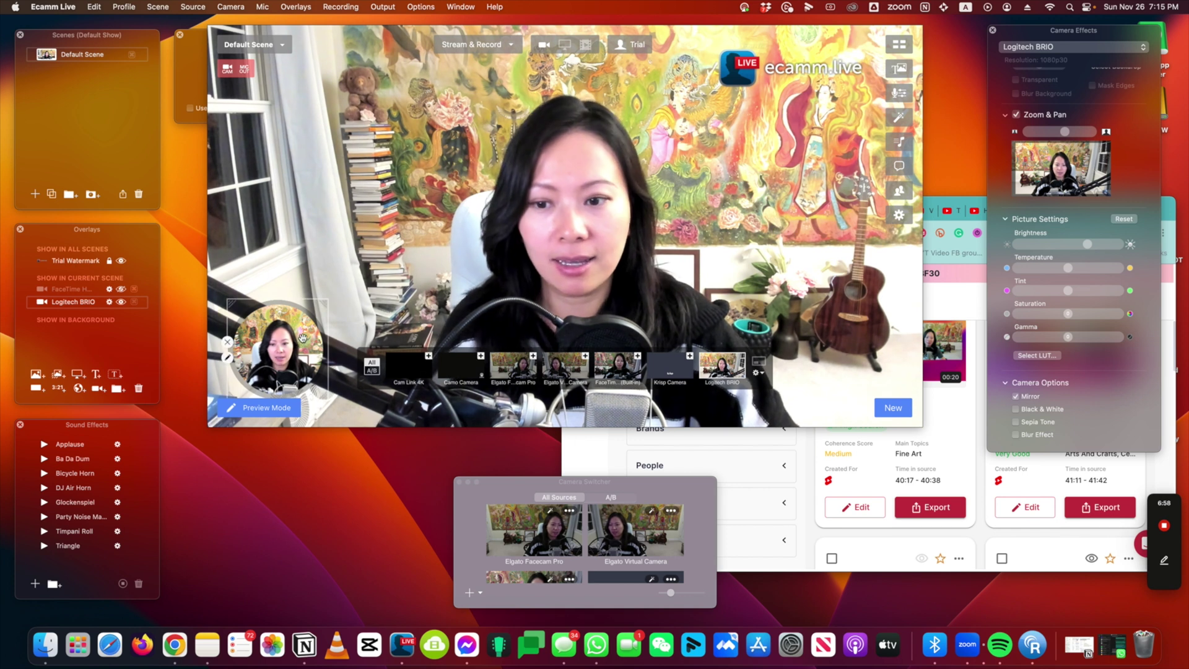
Step: Remove the circular overlay, then lower and slightly raise the webcam Brightness slider in Camera Effects
{"action": "left_click", "coordinate": [228, 344]}
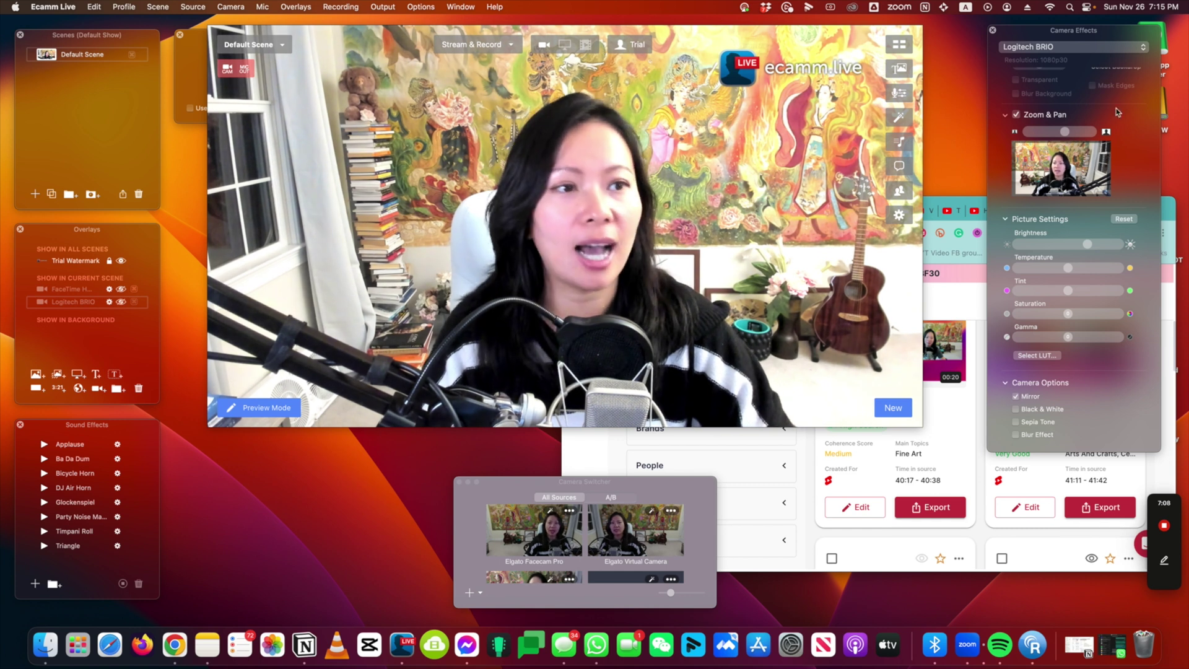
{"action": "left_click_drag", "start_coordinate": [1103, 136], "coordinate": [1055, 131]}
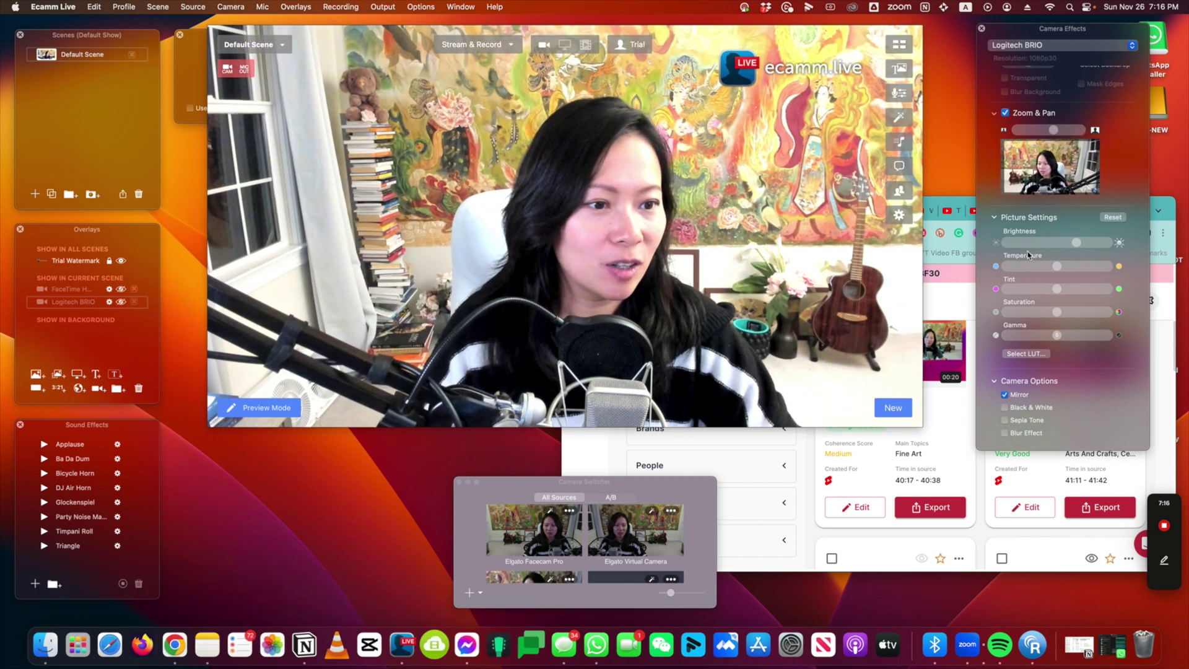
{"action": "left_click_drag", "start_coordinate": [1076, 246], "coordinate": [1047, 241]}
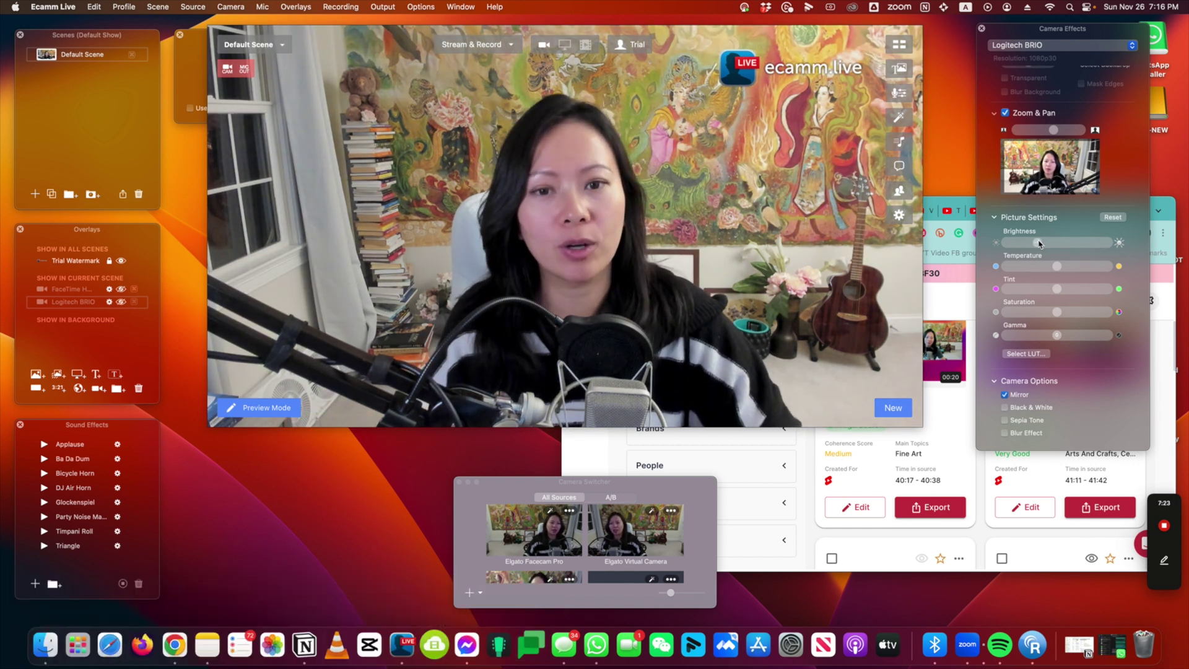
{"action": "mouse_move", "coordinate": [1041, 245]}
{"action": "left_mouse_down"}
{"action": "mouse_move", "coordinate": [1095, 243]}
{"action": "mouse_move", "coordinate": [1057, 244]}
{"action": "left_mouse_up"}
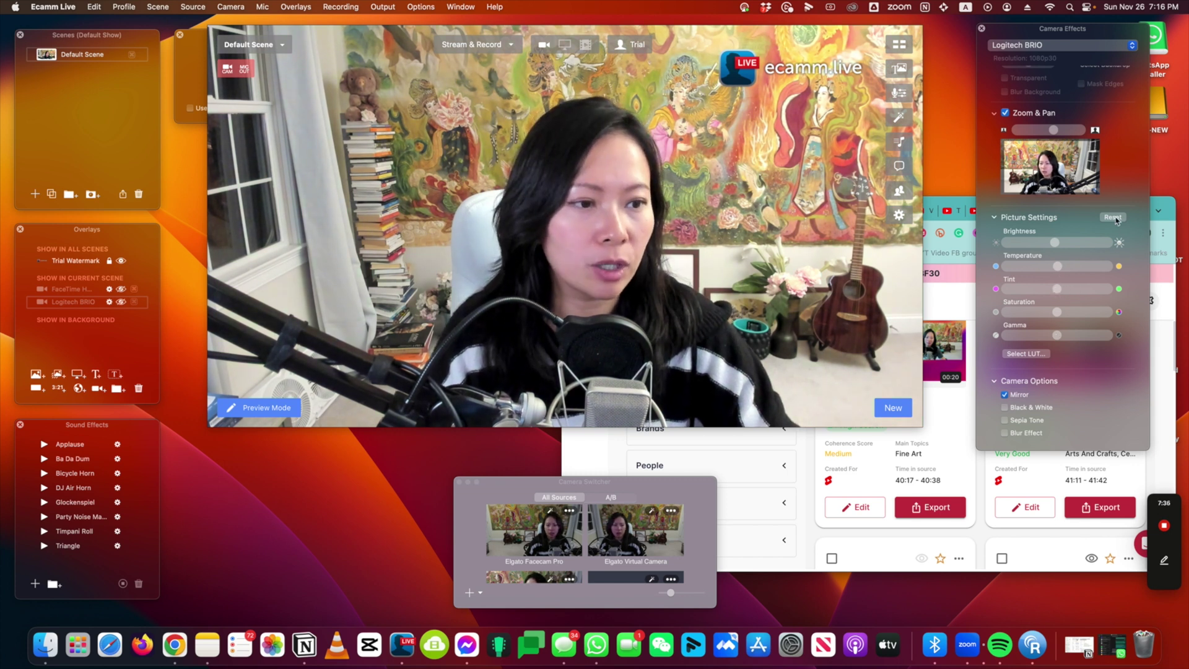
{"action": "scroll", "coordinate": [1131, 309], "scroll_direction": "down", "scroll_amount": 4}
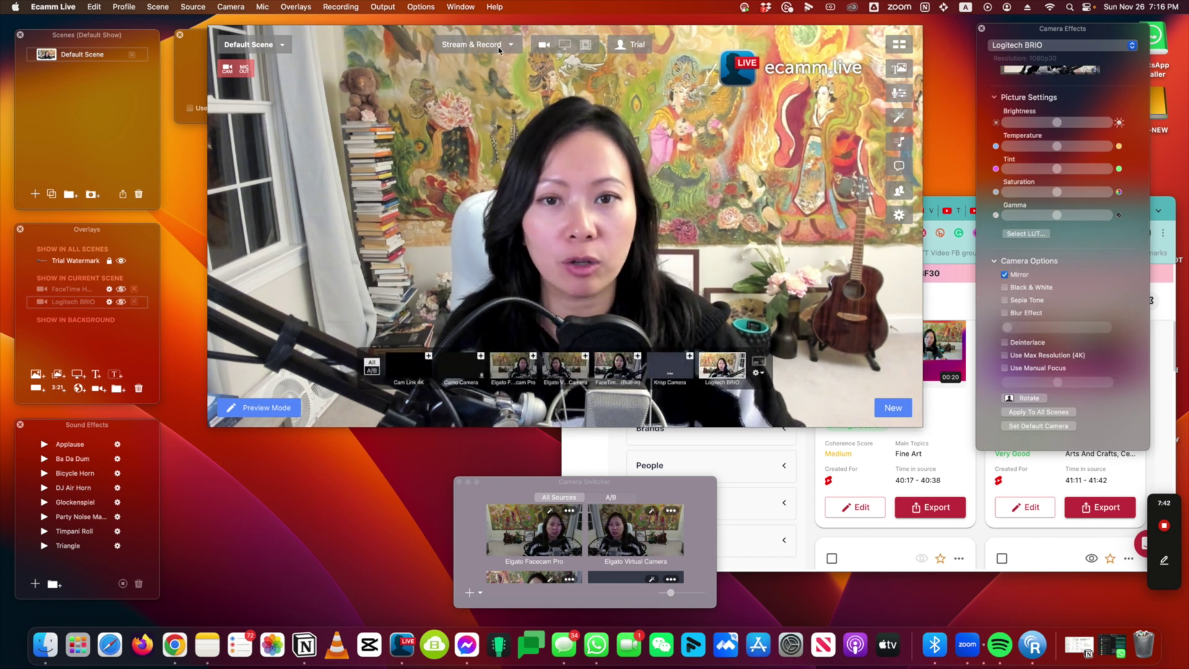
{"action": "left_click", "coordinate": [474, 45]}
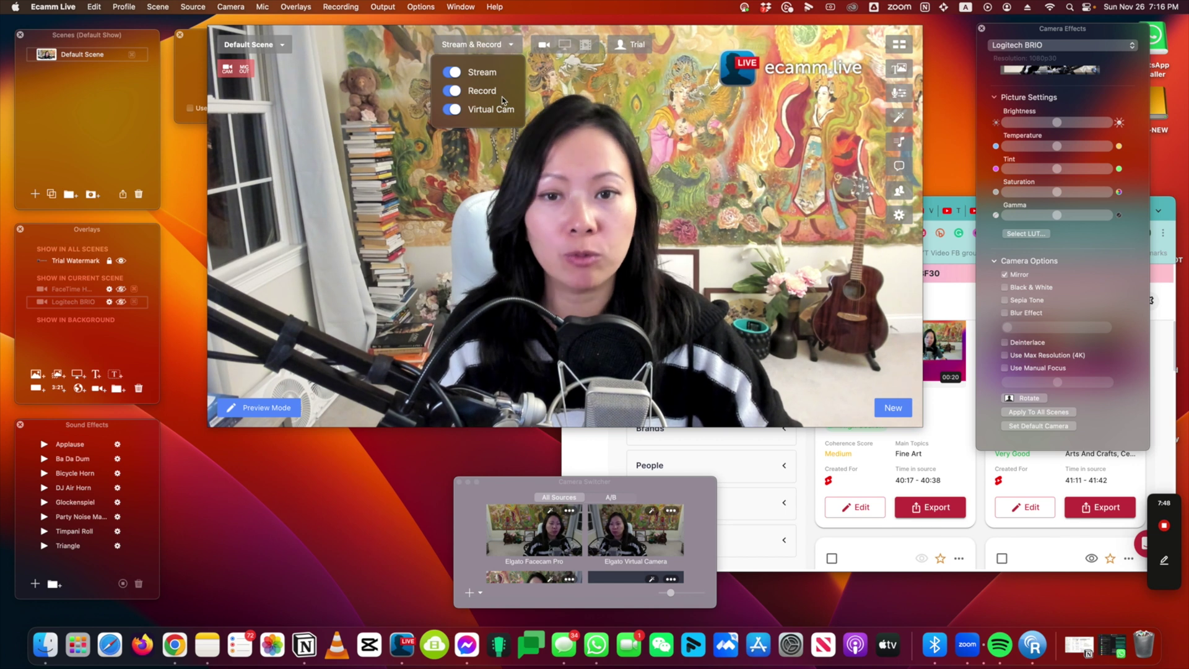
Step: Switch Stream off so Record and Virtual Cam run in Record Only mode
{"action": "left_click", "coordinate": [450, 73]}
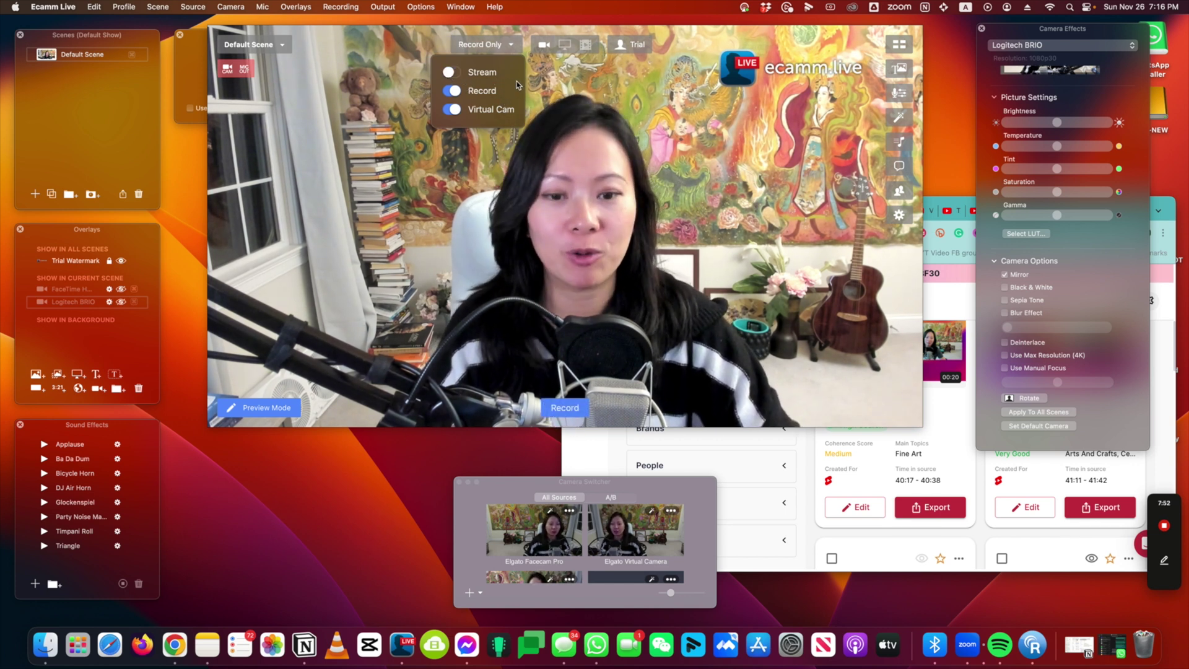
{"action": "mouse_move", "coordinate": [619, 146]}
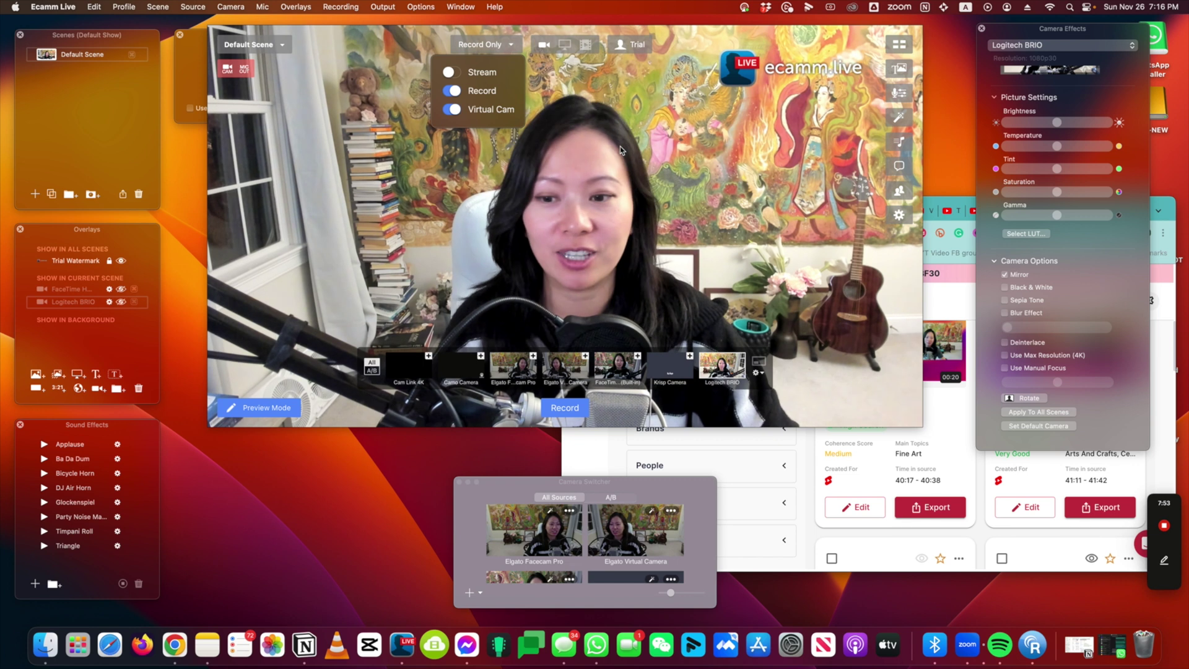
{"action": "left_click", "coordinate": [452, 72]}
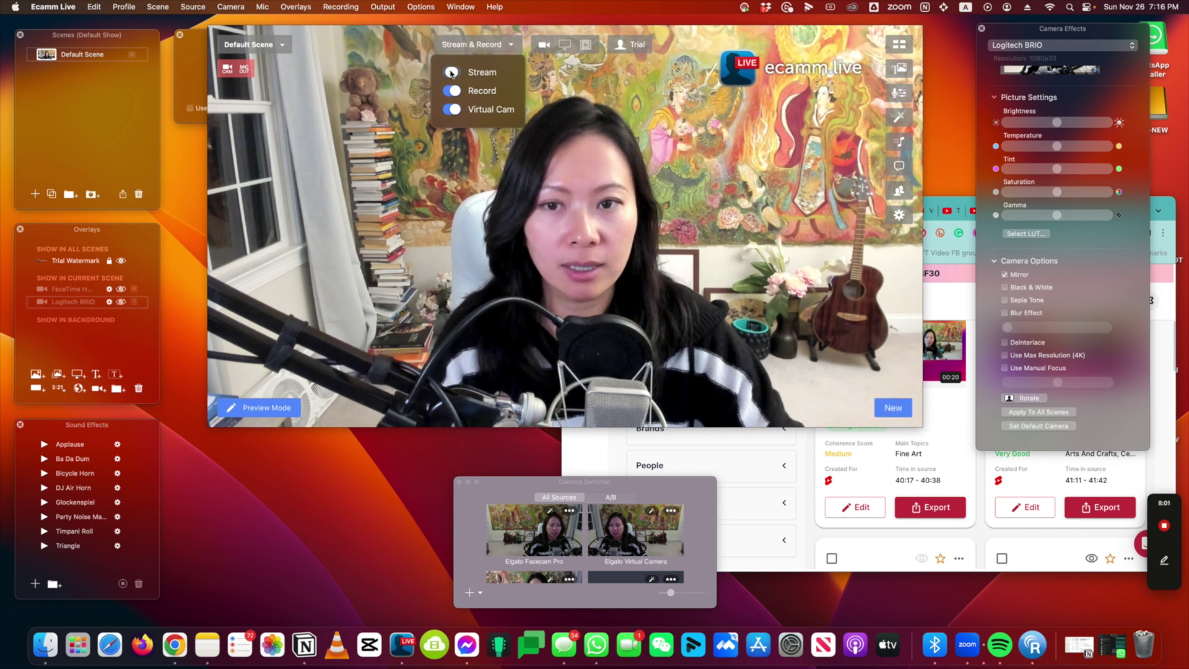
{"action": "left_click", "coordinate": [451, 72]}
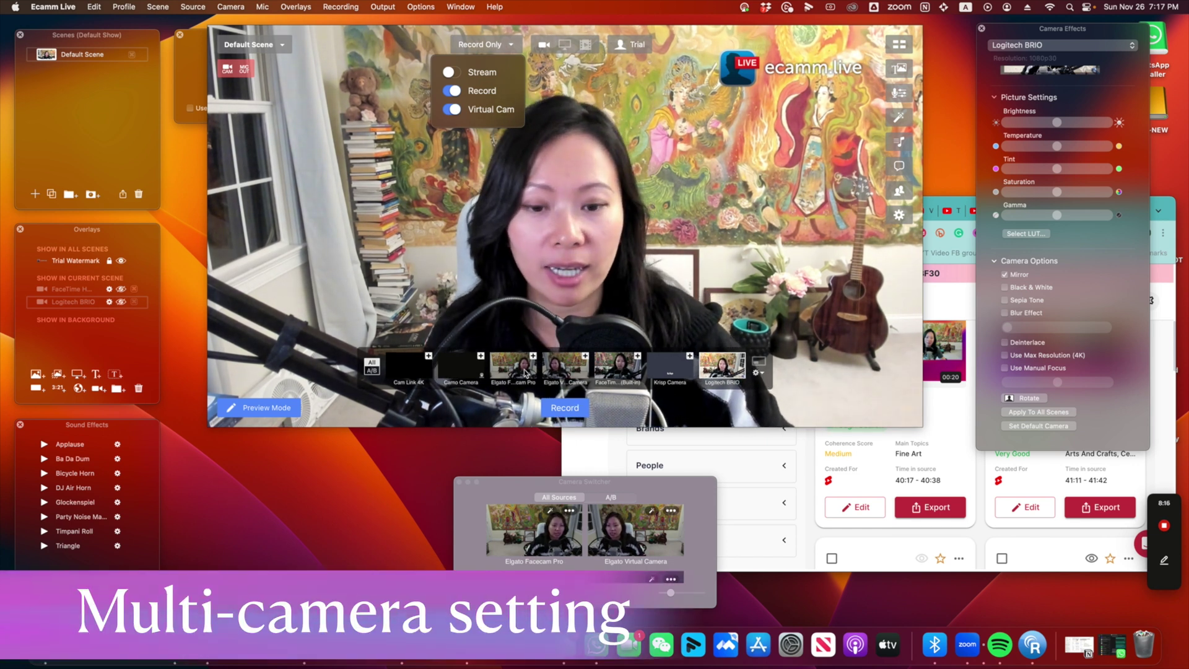
{"action": "left_click", "coordinate": [564, 370]}
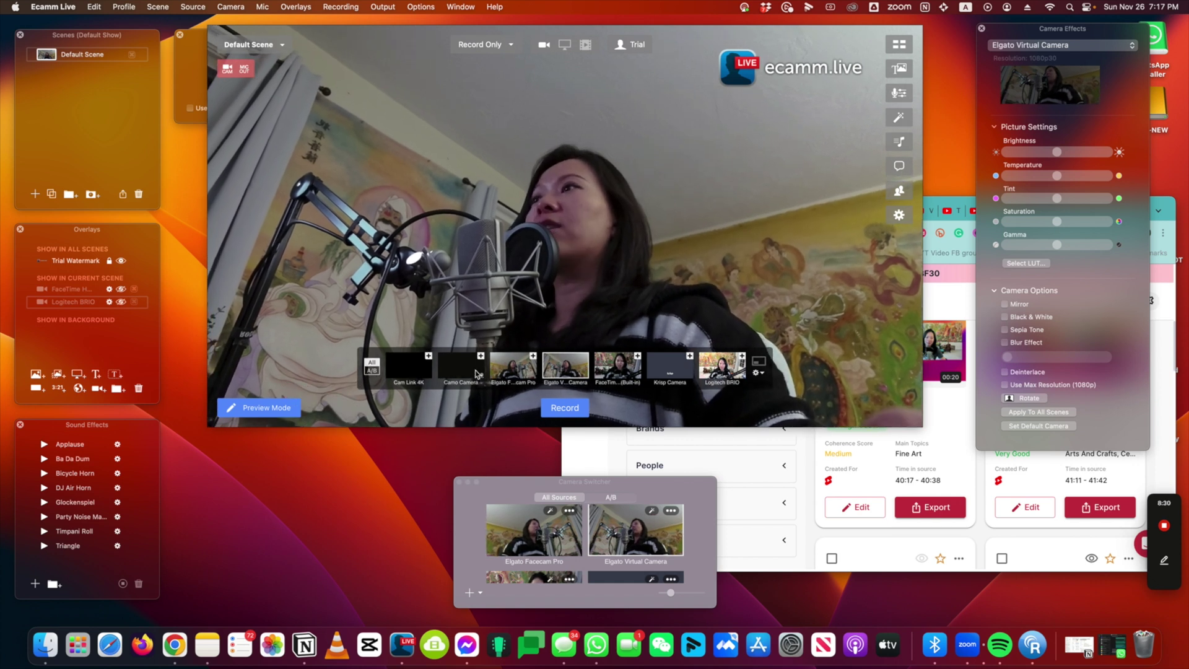
{"action": "left_click", "coordinate": [619, 371]}
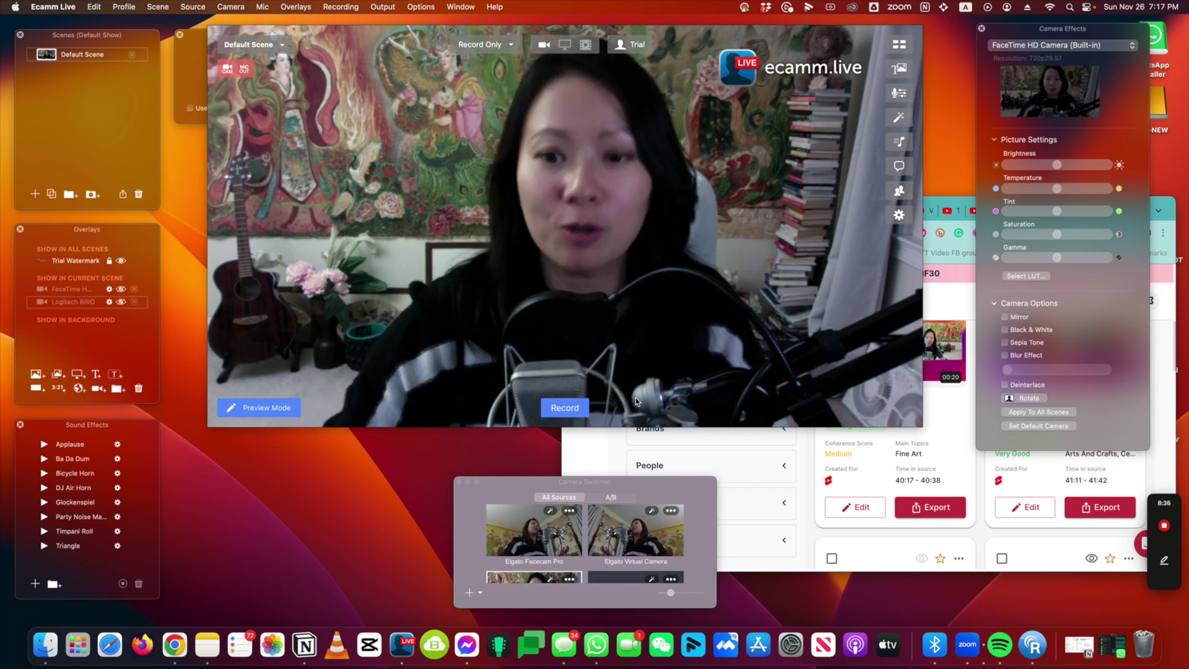
{"action": "left_click", "coordinate": [722, 366]}
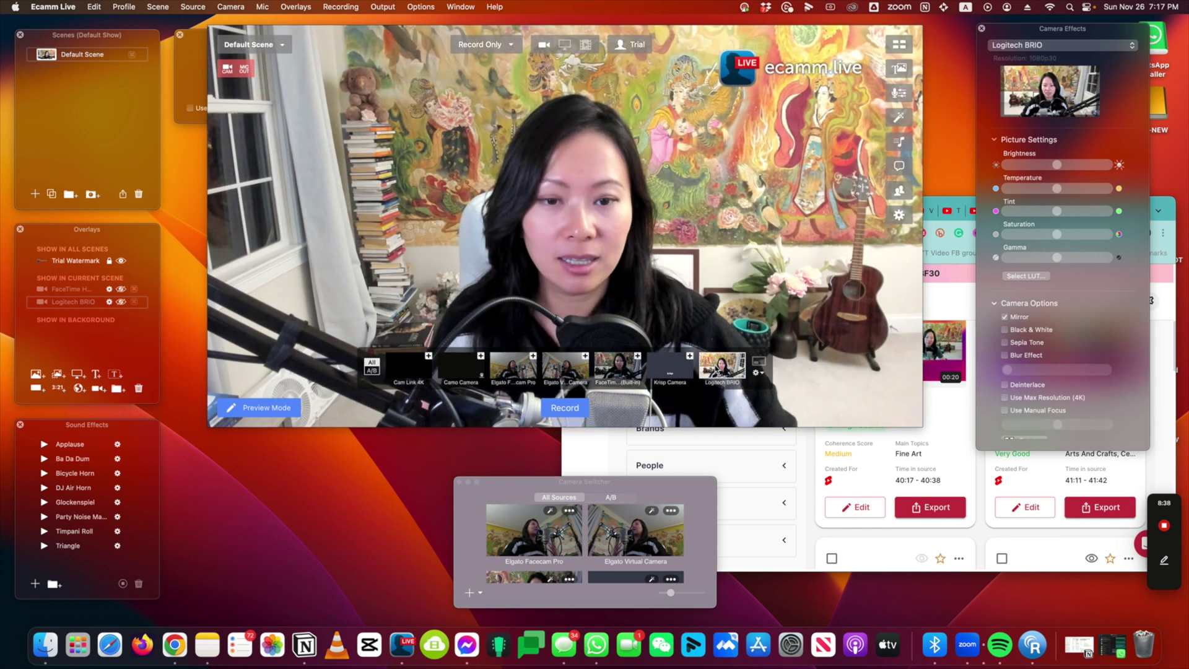
Step: Add FaceTime, Elgato Virtual Camera and Cam Link 4K panes to make a 2x2 camera grid
{"action": "left_click", "coordinate": [637, 356]}
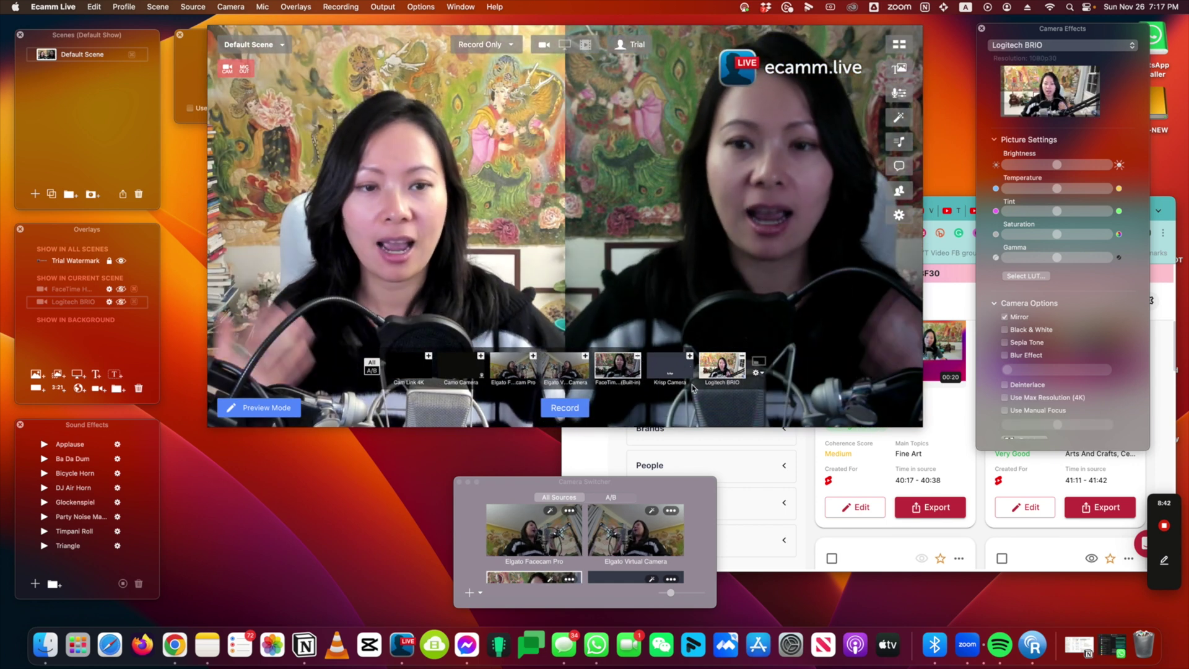
{"action": "left_click", "coordinate": [584, 356]}
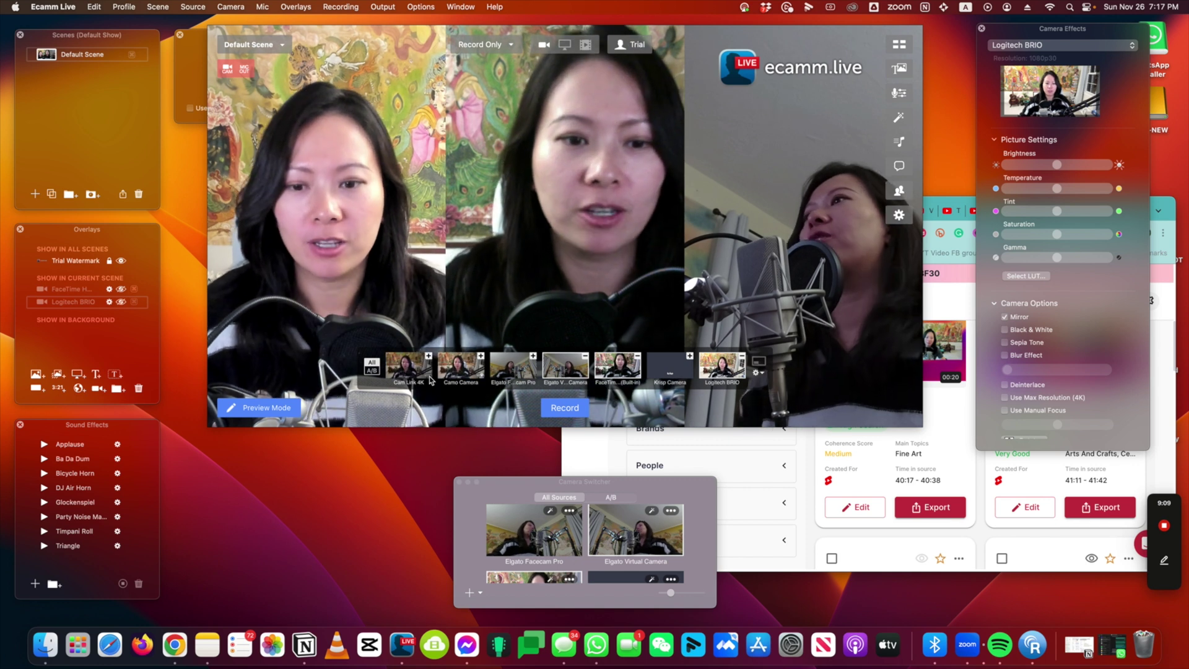
{"action": "left_click", "coordinate": [427, 355]}
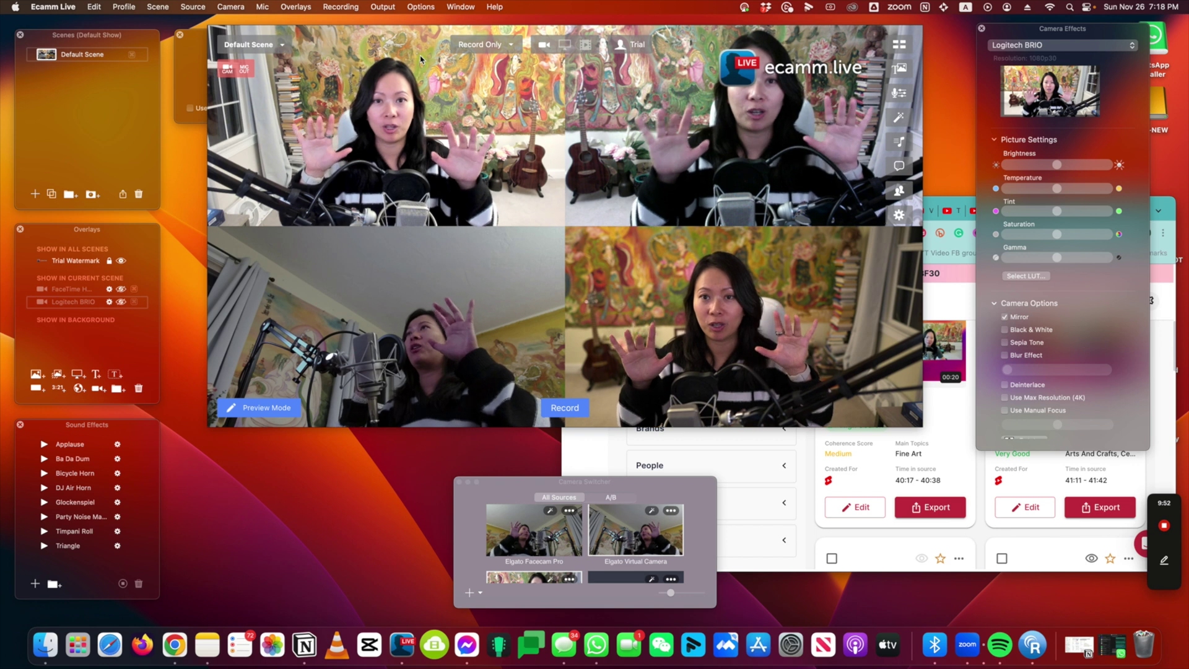
{"action": "mouse_move", "coordinate": [372, 99]}
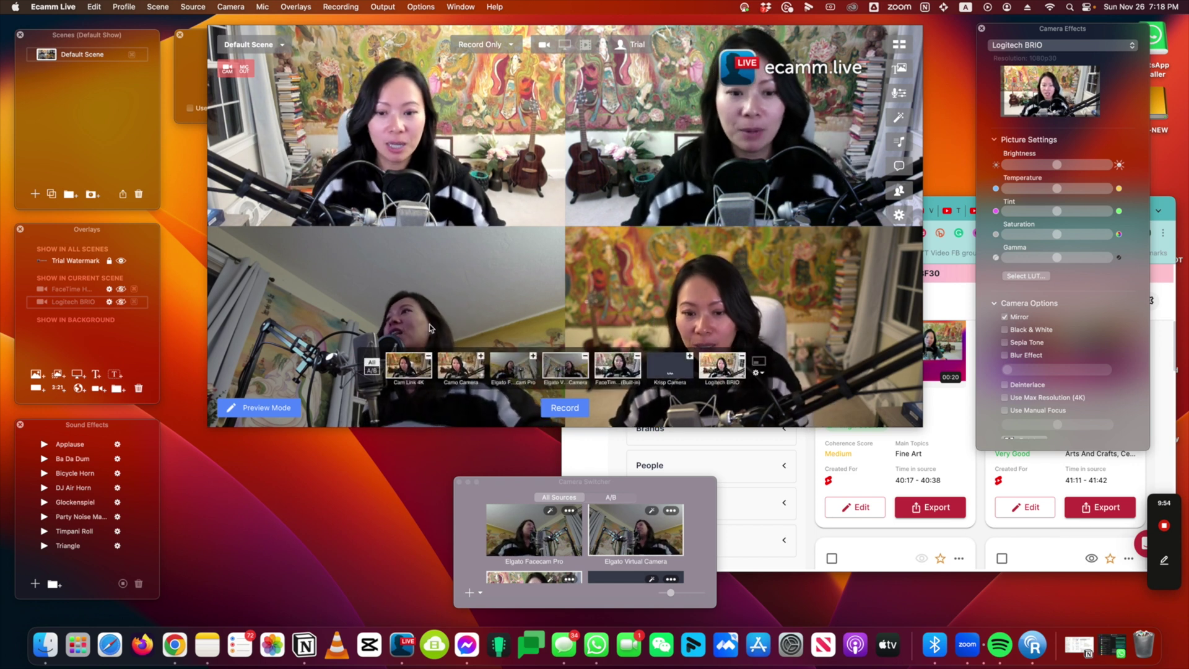
Step: Remove the Cam Link 4K, Elgato Virtual Camera and FaceTime panes, leaving the Logitech BRIO full frame
{"action": "left_click", "coordinate": [428, 357]}
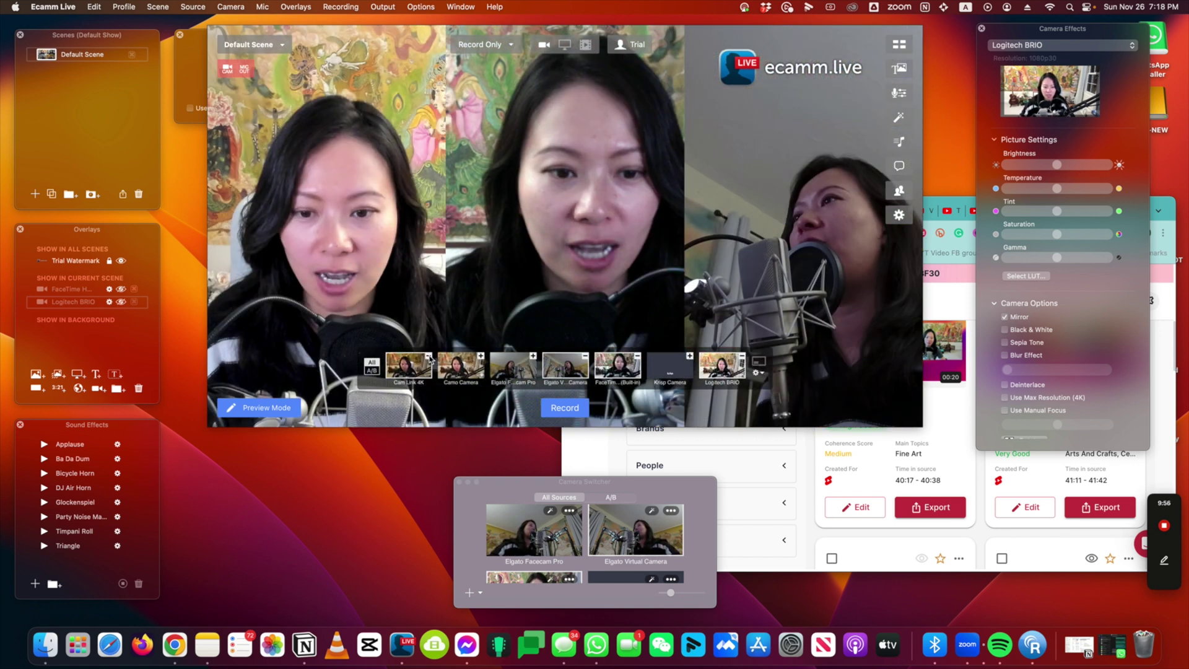
{"action": "left_click", "coordinate": [585, 356]}
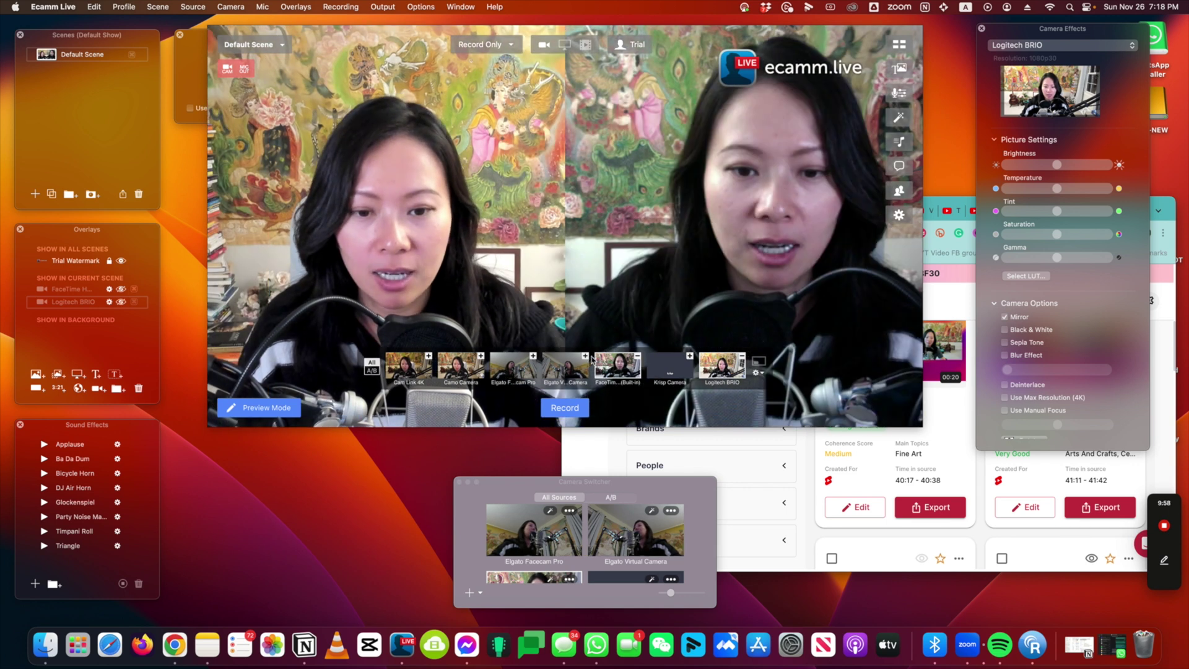
{"action": "left_click", "coordinate": [619, 367]}
{"action": "left_click", "coordinate": [712, 371]}
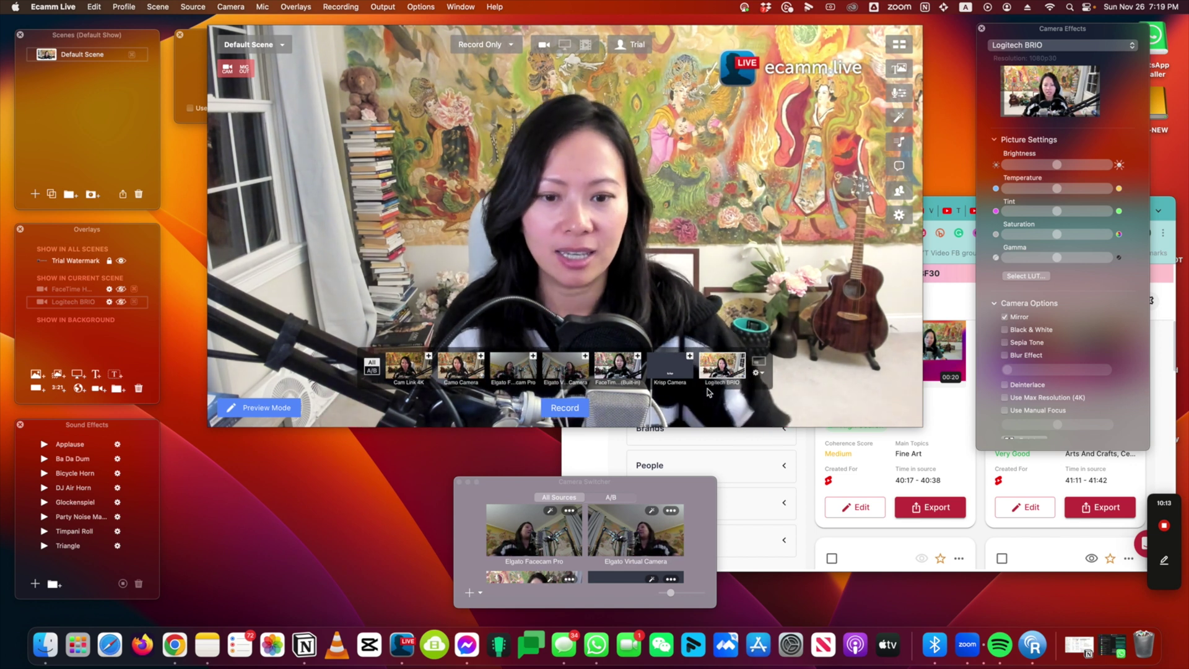
Step: Record a clip that switches between the live camera, the last video replay and the shared browser screen, then end it
{"action": "left_click", "coordinate": [570, 416]}
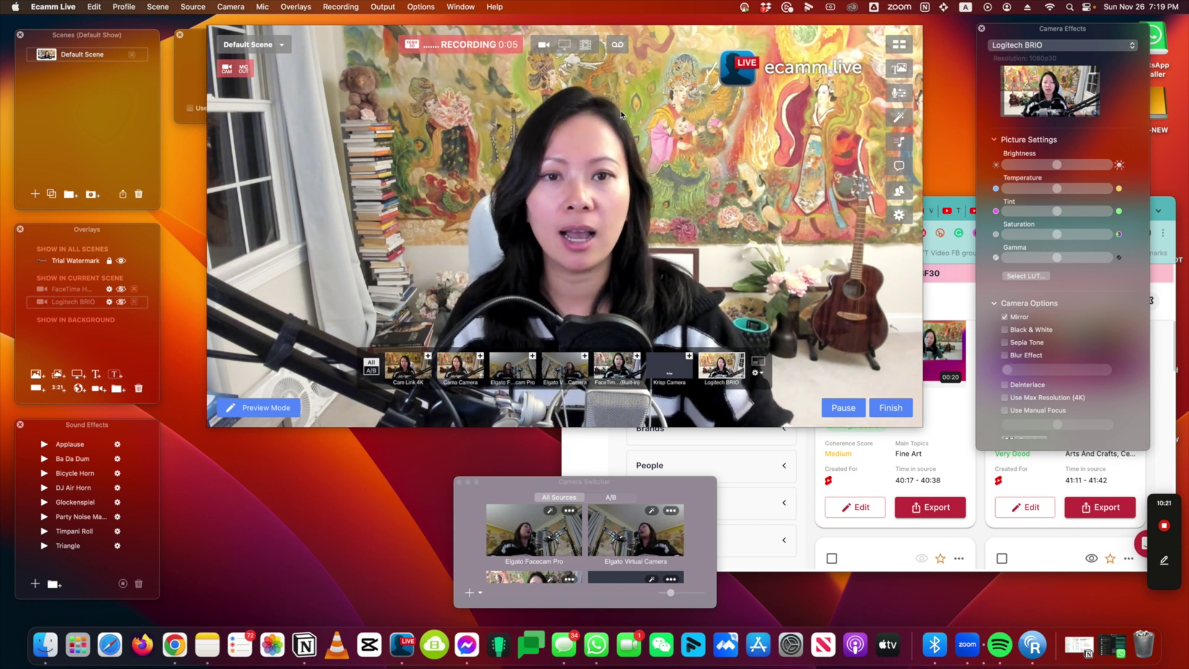
{"action": "left_click", "coordinate": [585, 45]}
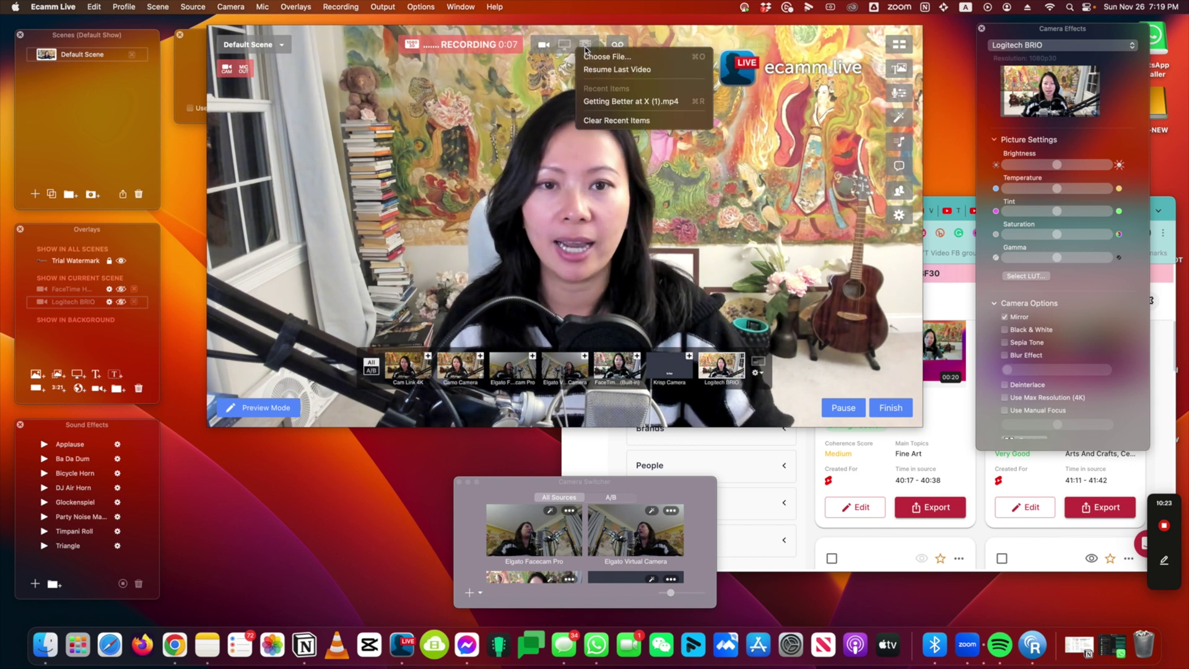
{"action": "left_click", "coordinate": [604, 71]}
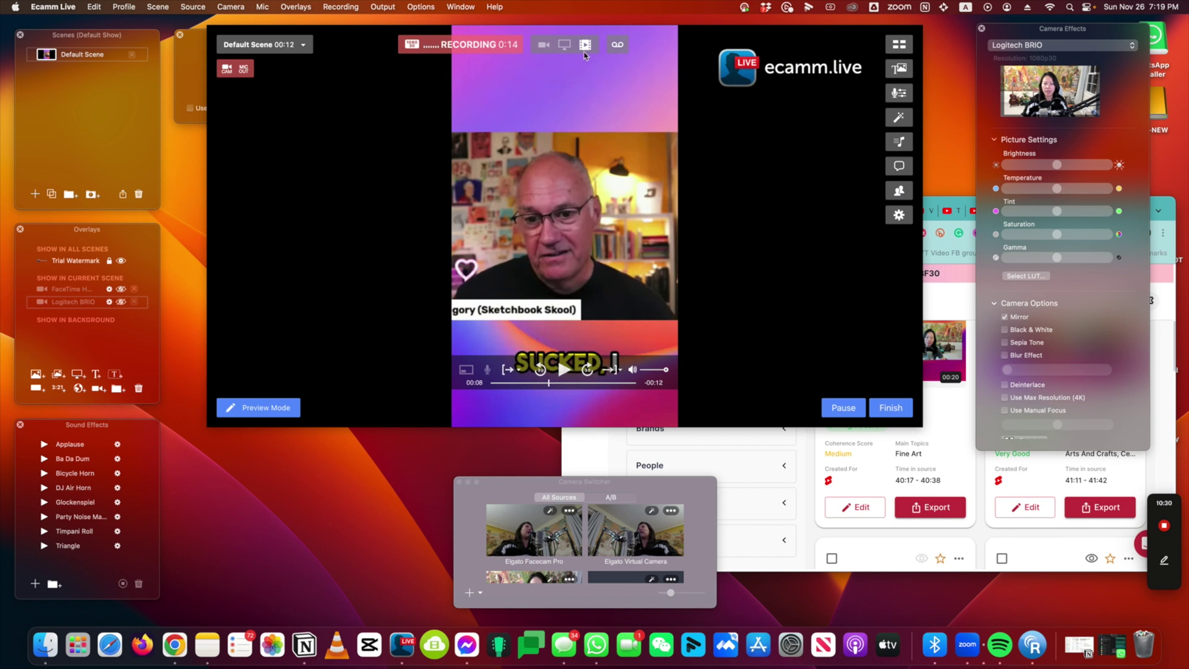
{"action": "left_click", "coordinate": [543, 46]}
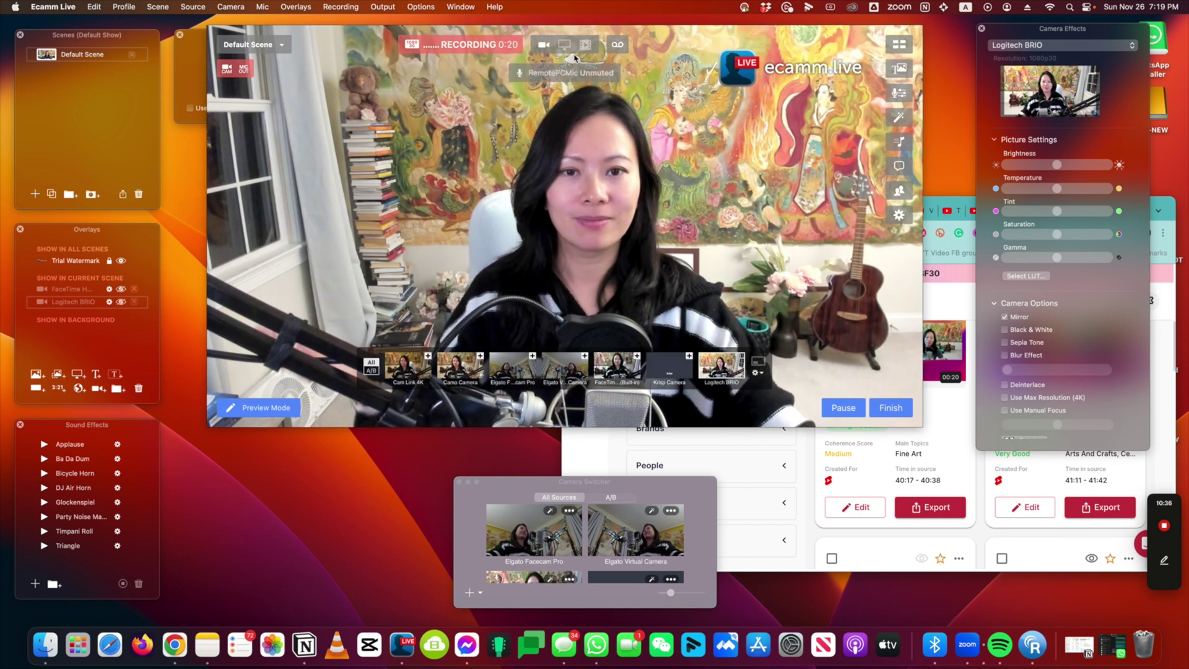
{"action": "left_click", "coordinate": [567, 46]}
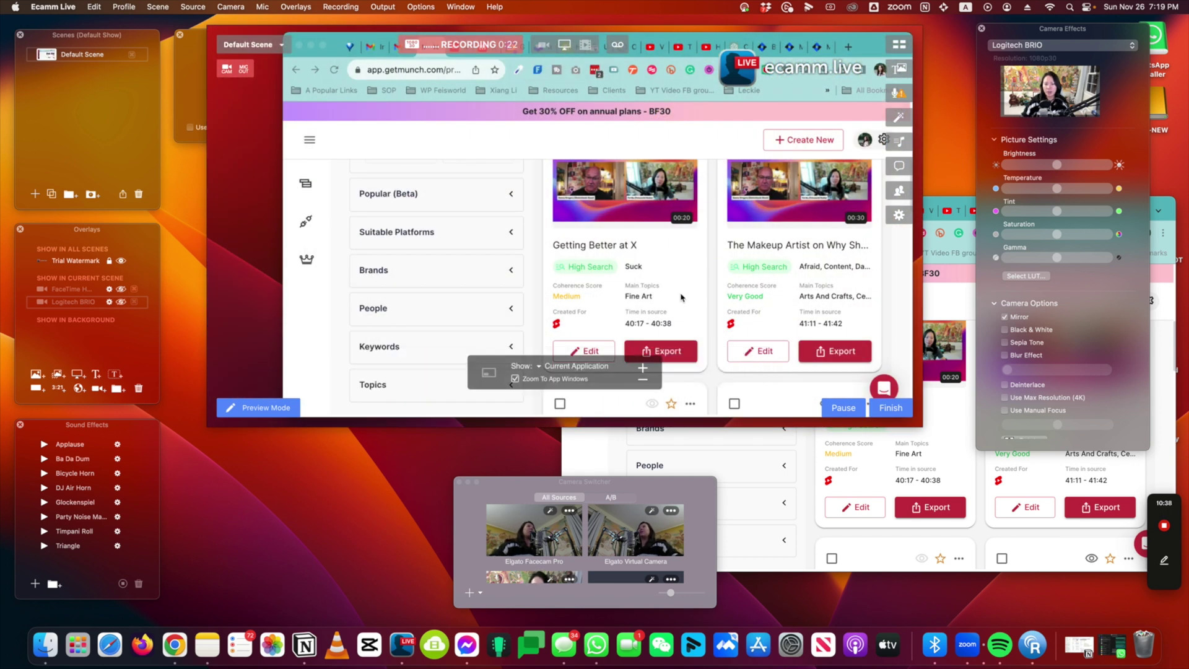
{"action": "left_click", "coordinate": [546, 48]}
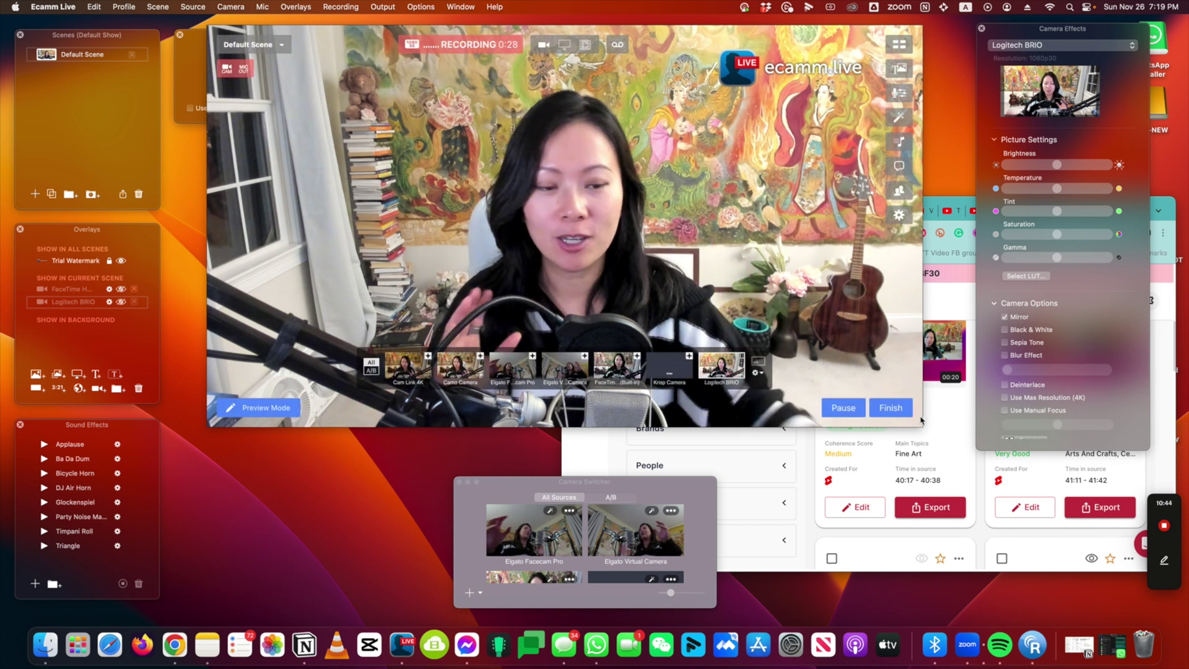
{"action": "left_click", "coordinate": [875, 410]}
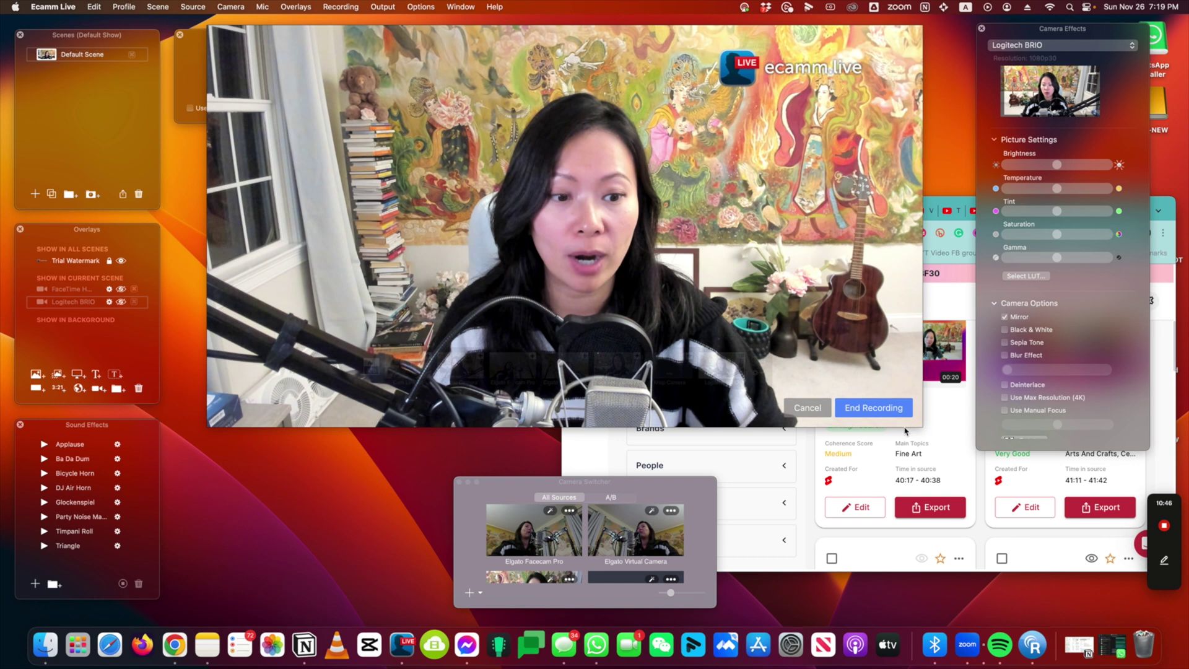
{"action": "left_click", "coordinate": [873, 408]}
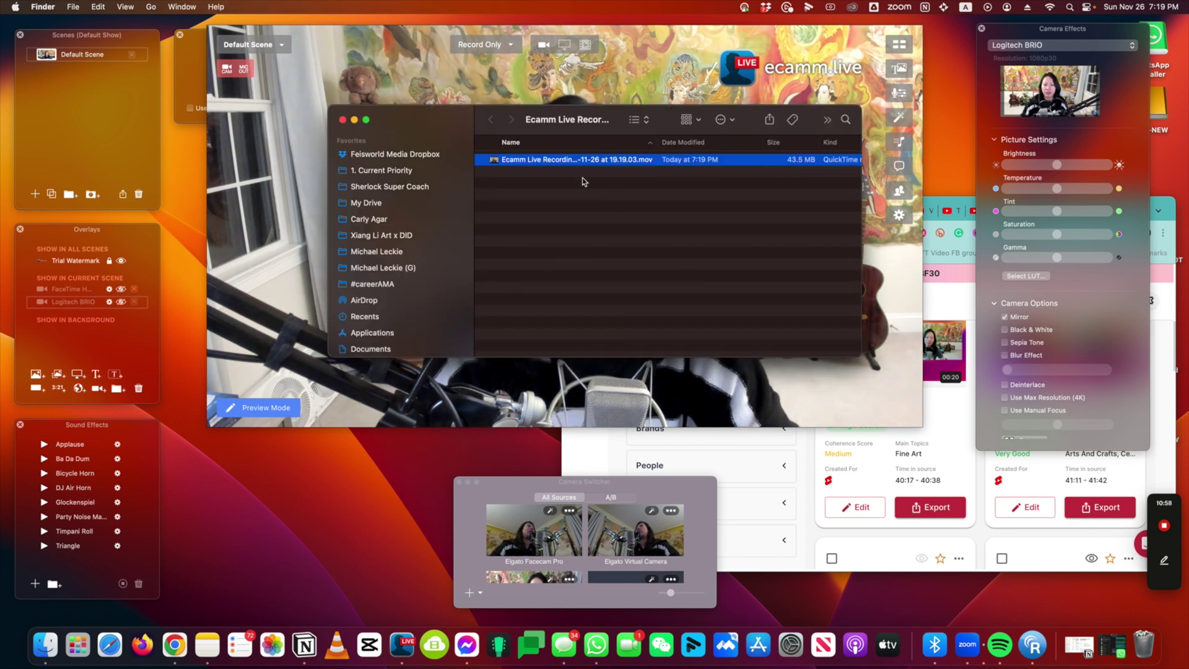
Step: Quick Look the saved 43.5 MB .mov recording in Finder
{"action": "key", "text": "space"}
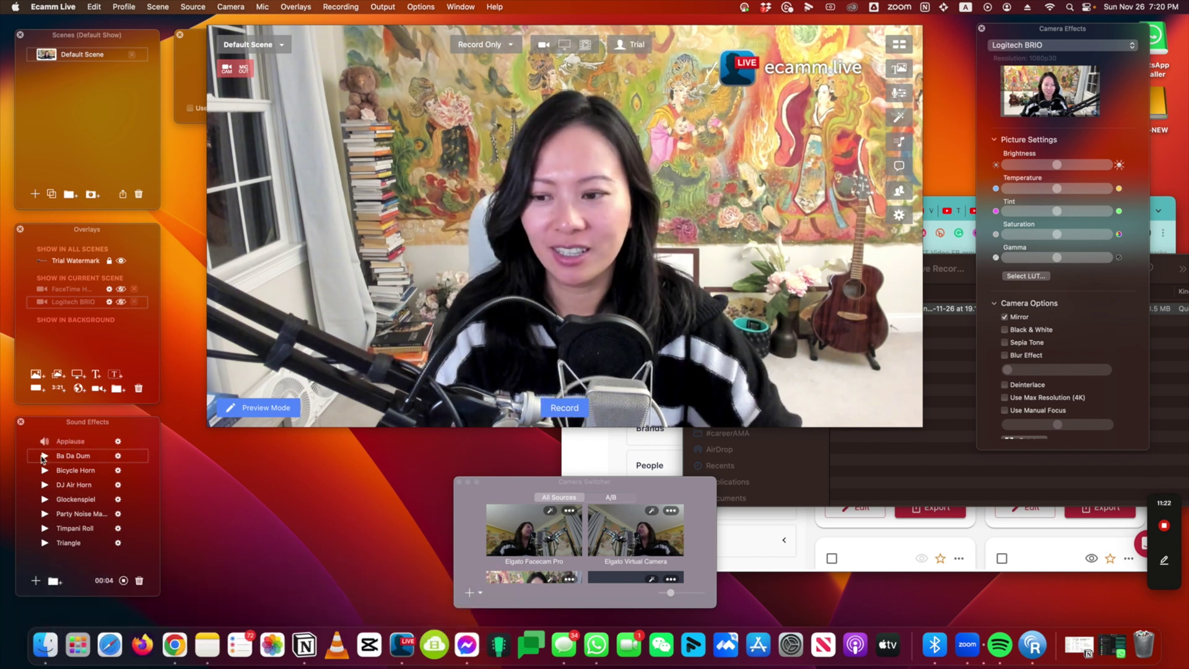
Step: Play Ba Da Dum from the Sound Effects panel
{"action": "left_click", "coordinate": [44, 457]}
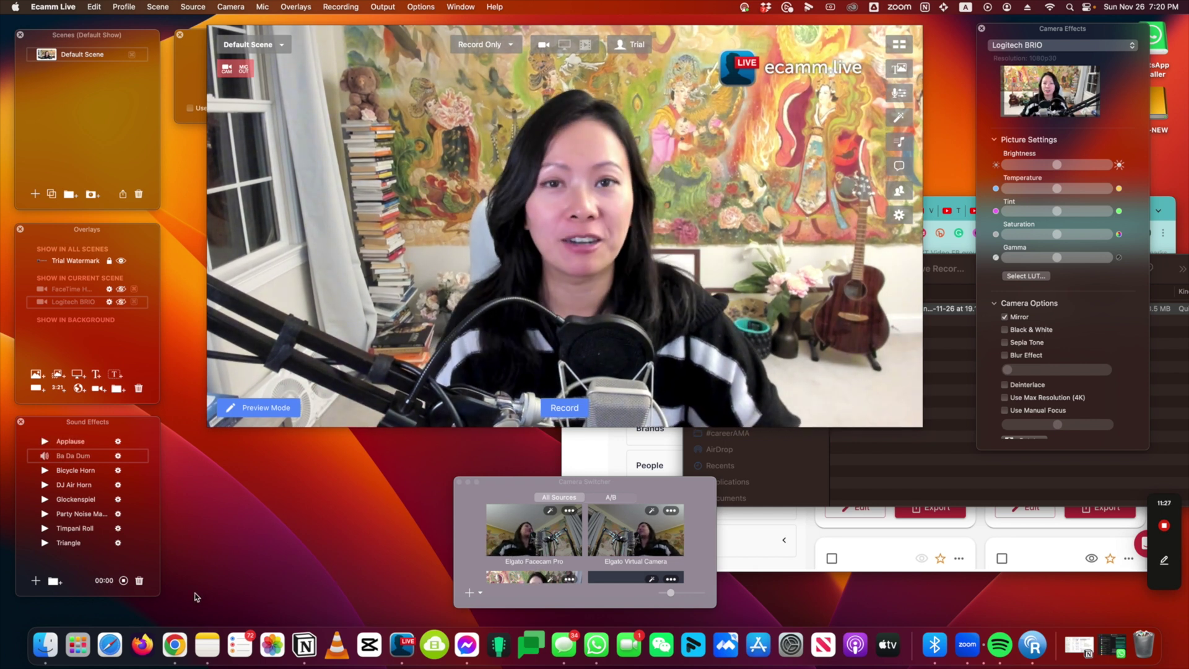
{"action": "mouse_move", "coordinate": [676, 249]}
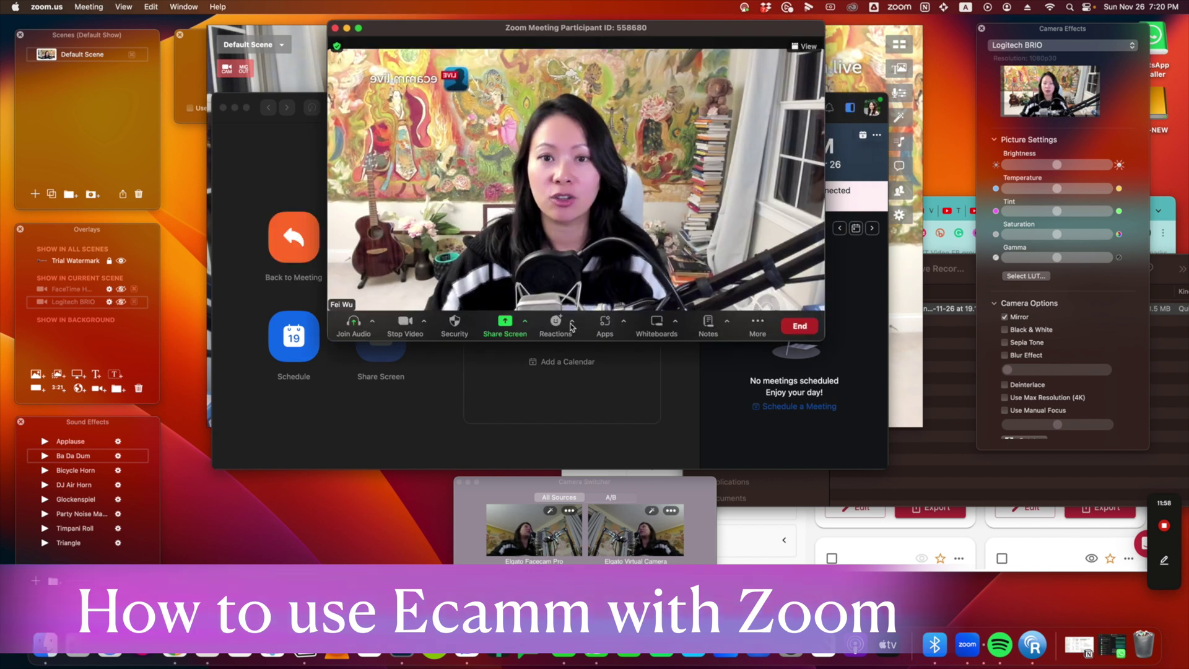
Step: Select Ecamm Live Virtual Cam as the Zoom meeting's camera
{"action": "left_click", "coordinate": [423, 322]}
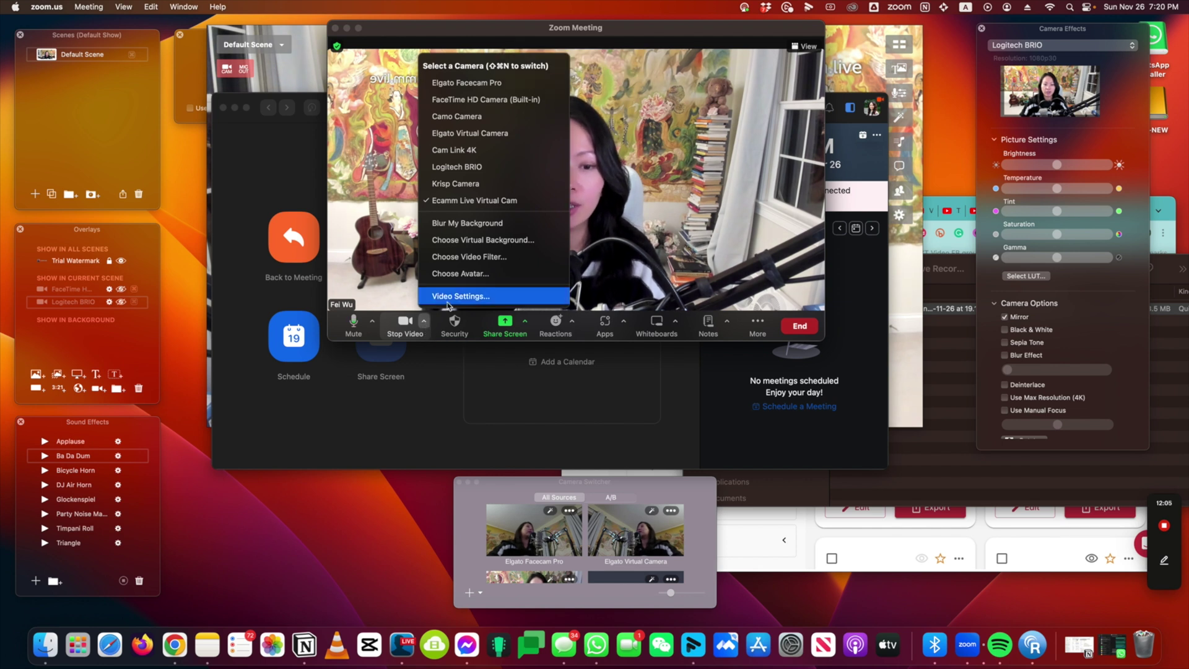
{"action": "left_click", "coordinate": [554, 200]}
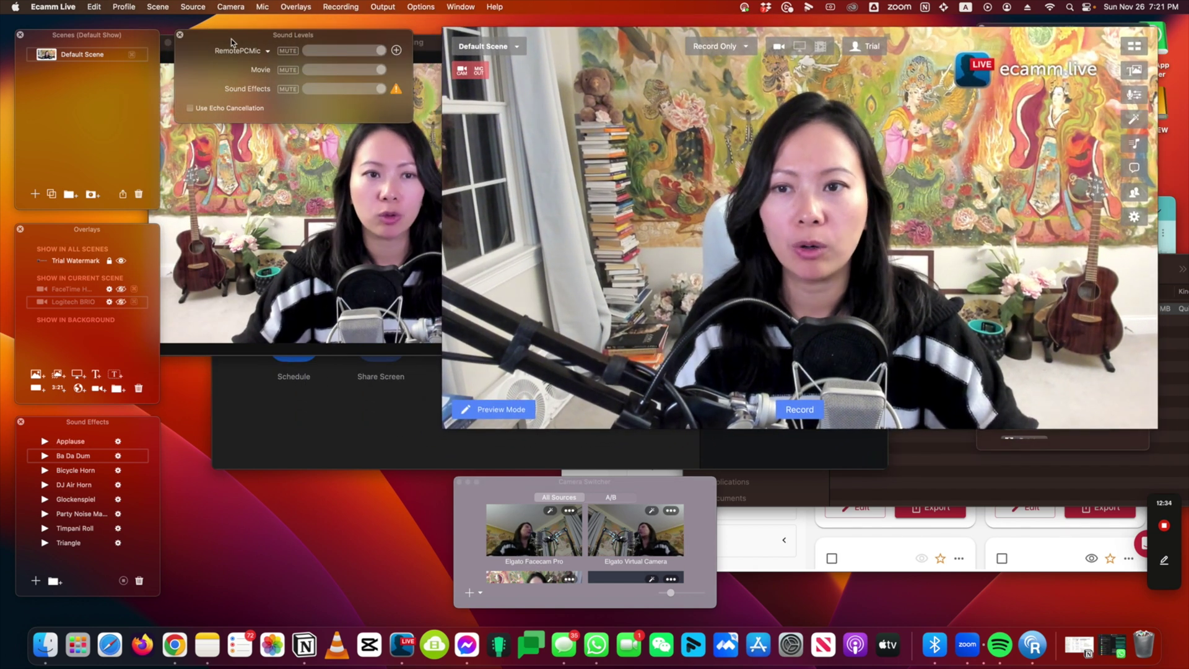
Step: Try the Elgato Facecam Pro, move Zoom to the top-left, then show the wide Logitech BRIO view
{"action": "mouse_move", "coordinate": [563, 90]}
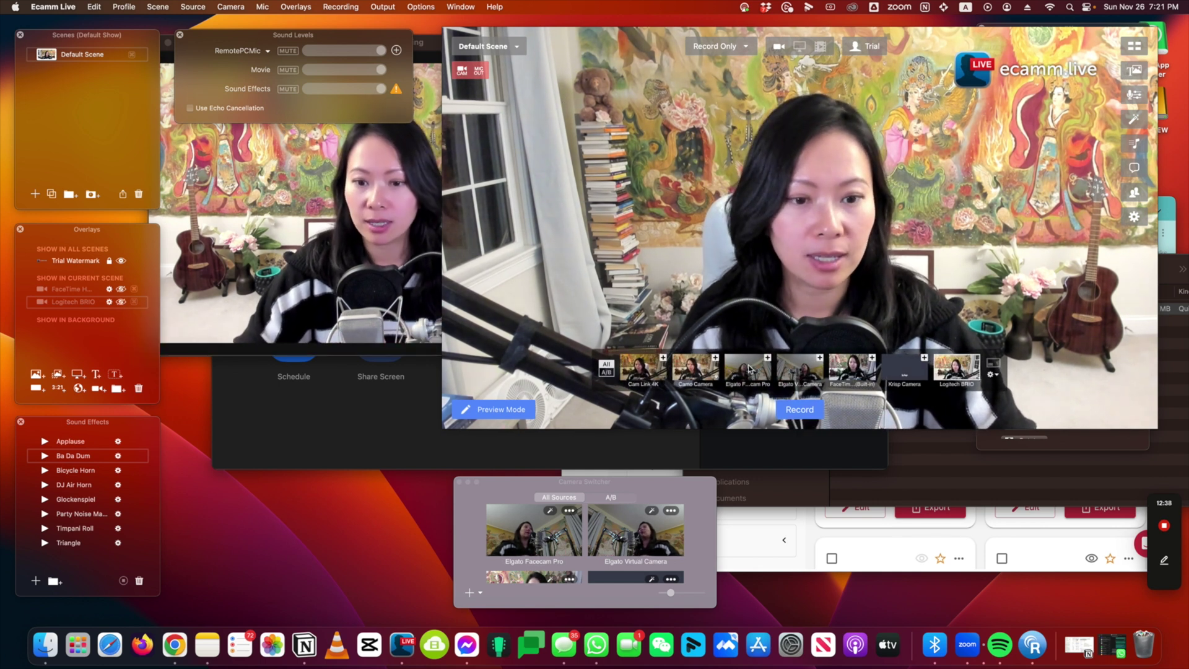
{"action": "left_click", "coordinate": [767, 363]}
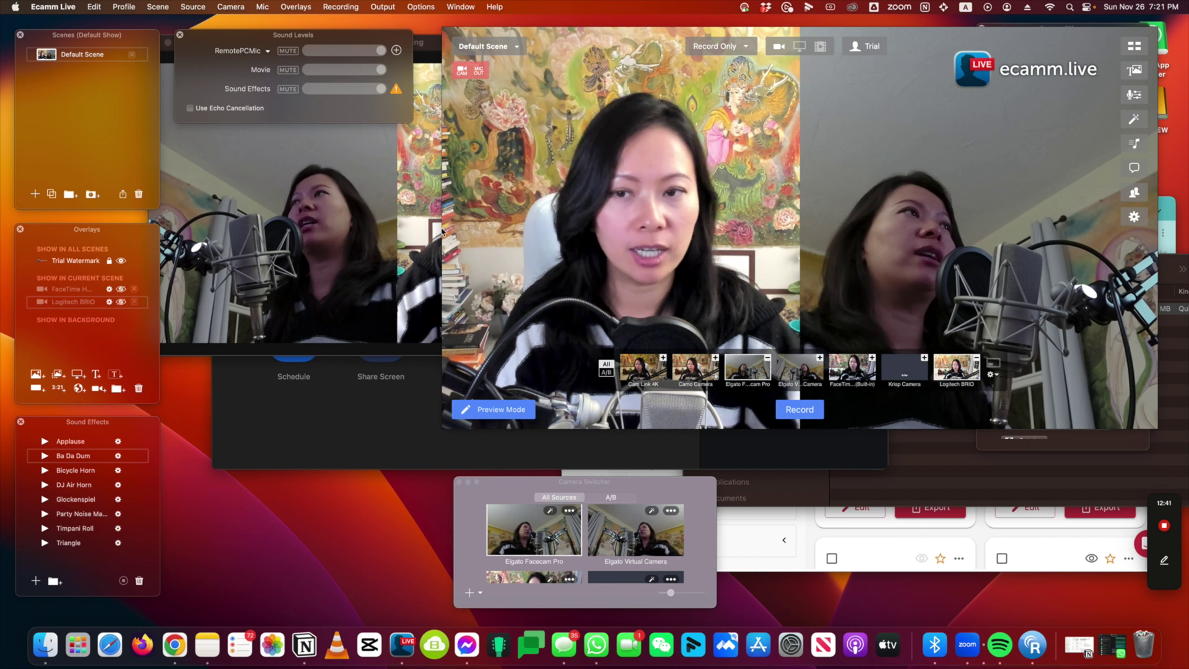
{"action": "left_click", "coordinate": [366, 150]}
{"action": "left_click_drag", "start_coordinate": [381, 190], "coordinate": [251, 181]}
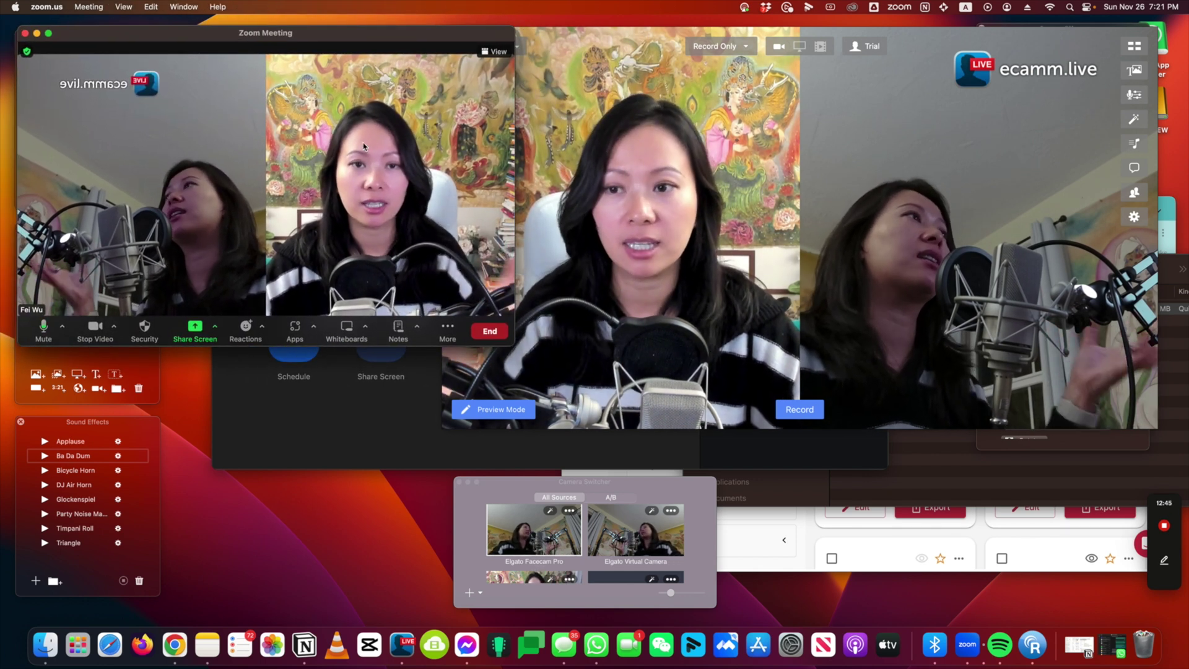
{"action": "mouse_move", "coordinate": [735, 387]}
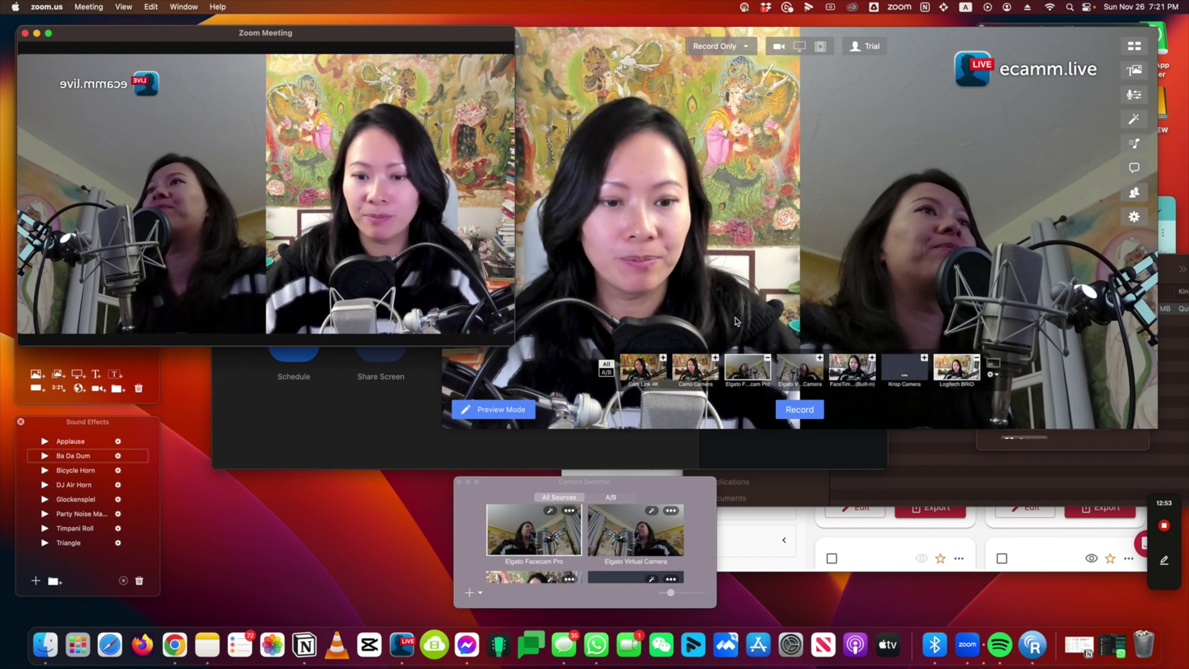
{"action": "left_click", "coordinate": [806, 330]}
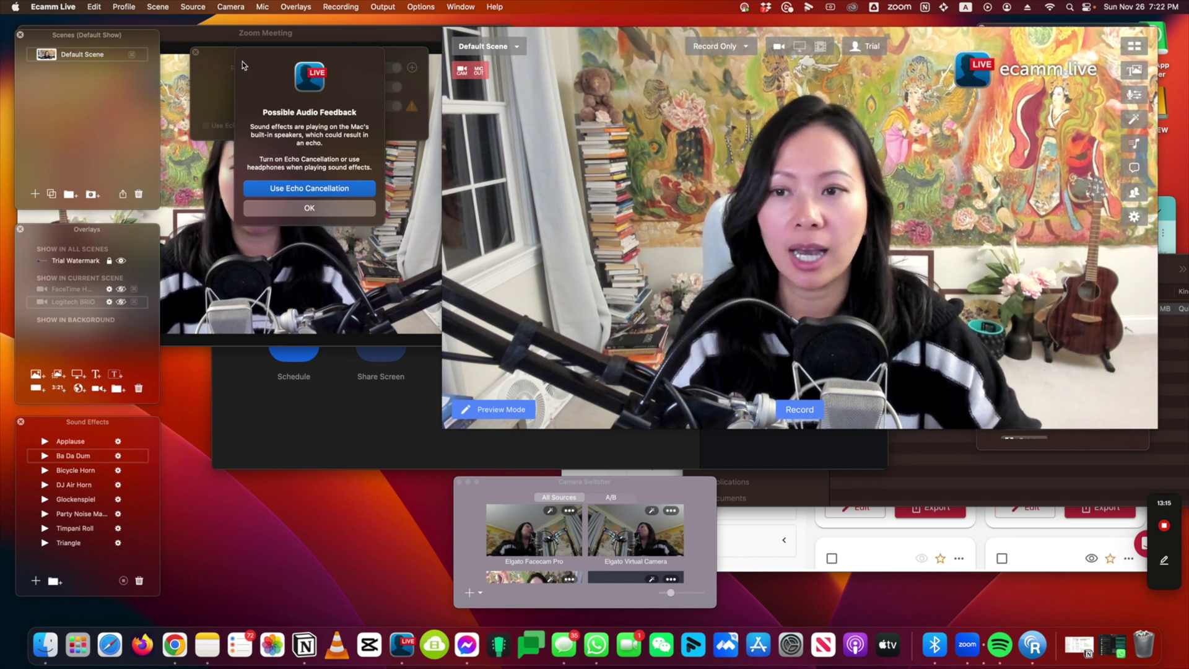
Step: Dismiss the audio feedback warning, close Sound Levels, and reposition the Zoom window
{"action": "left_click", "coordinate": [322, 212]}
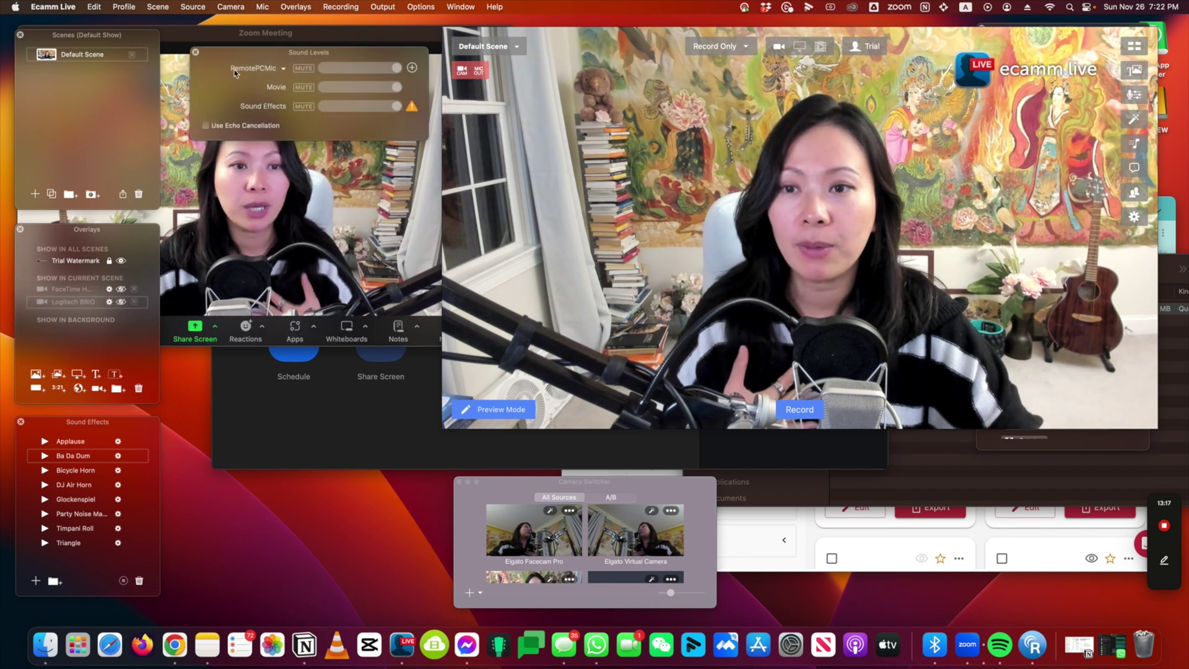
{"action": "left_click", "coordinate": [196, 53]}
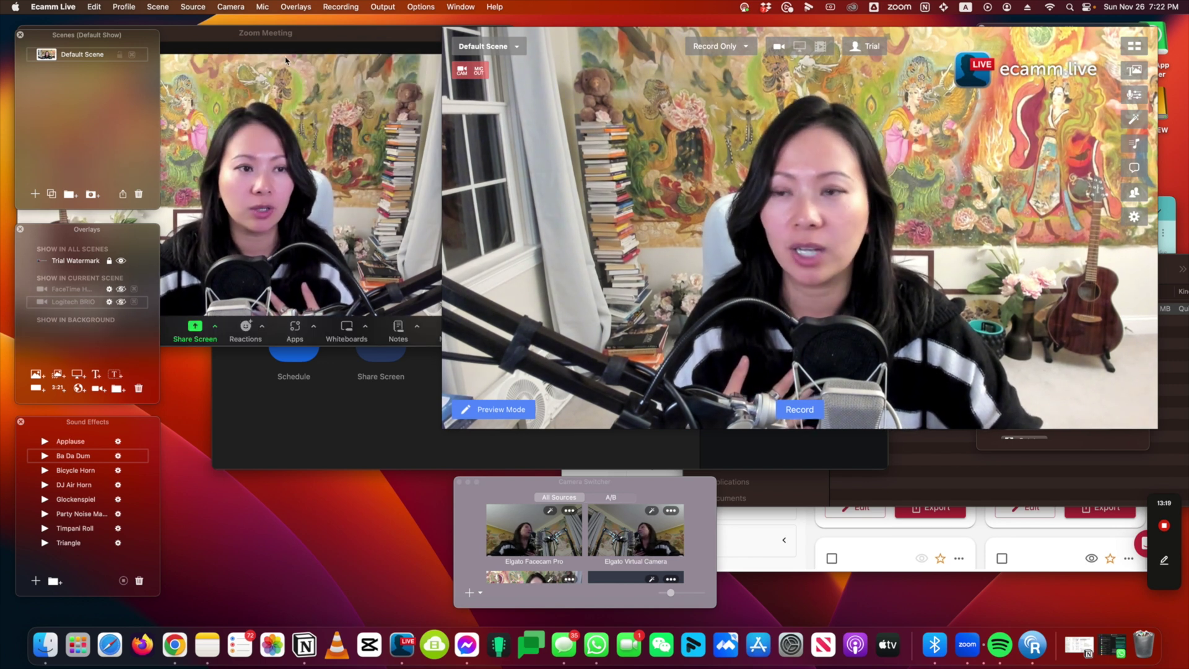
{"action": "left_click_drag", "start_coordinate": [356, 38], "coordinate": [495, 50]}
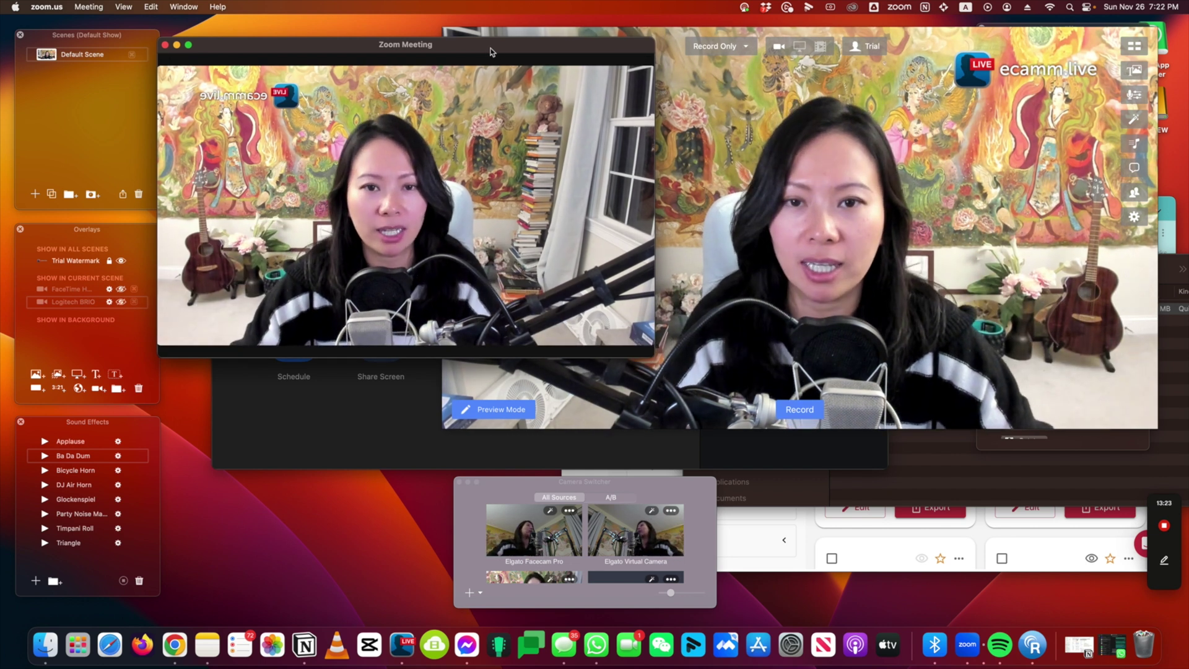
{"action": "left_click_drag", "start_coordinate": [490, 51], "coordinate": [401, 31]}
Step: Uncheck Mirror in the Logitech BRIO's Camera Effects, then bring Zoom to the front
{"action": "mouse_move", "coordinate": [598, 157]}
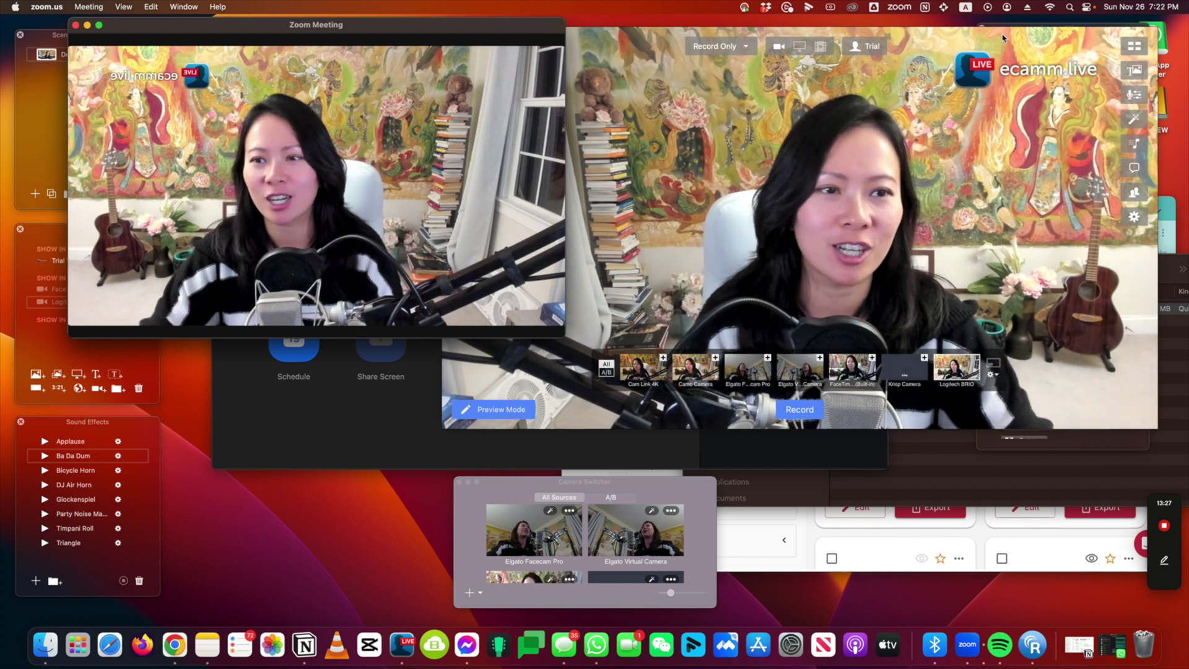
{"action": "left_click_drag", "start_coordinate": [1003, 37], "coordinate": [929, 32]}
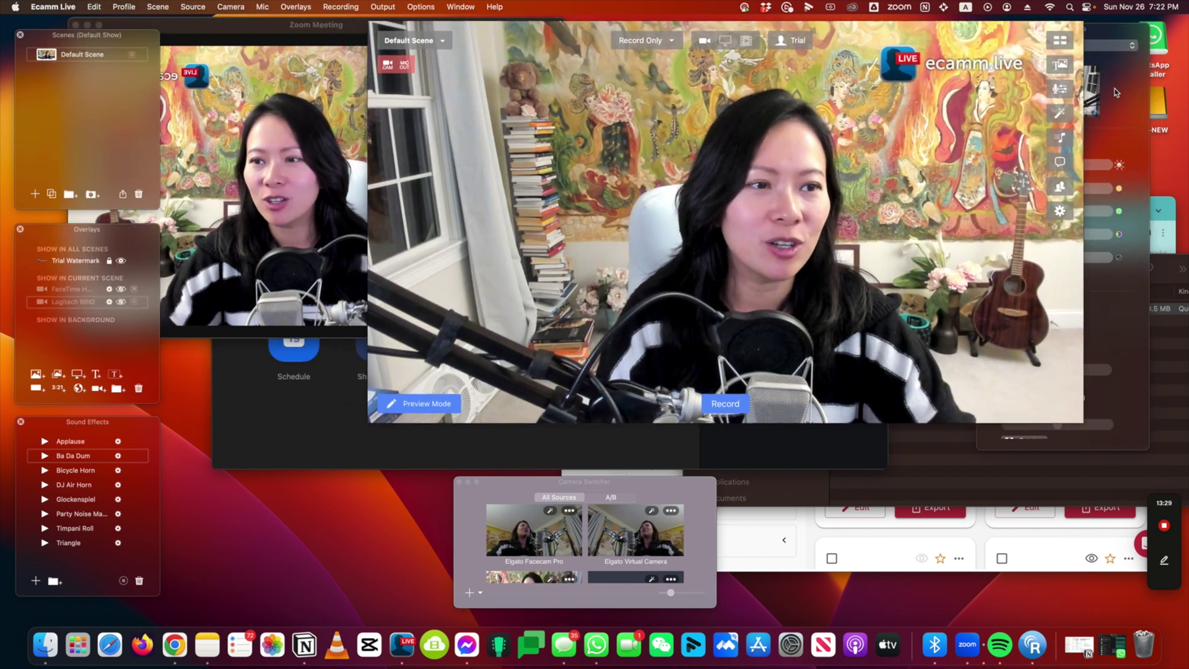
{"action": "left_click", "coordinate": [1060, 113]}
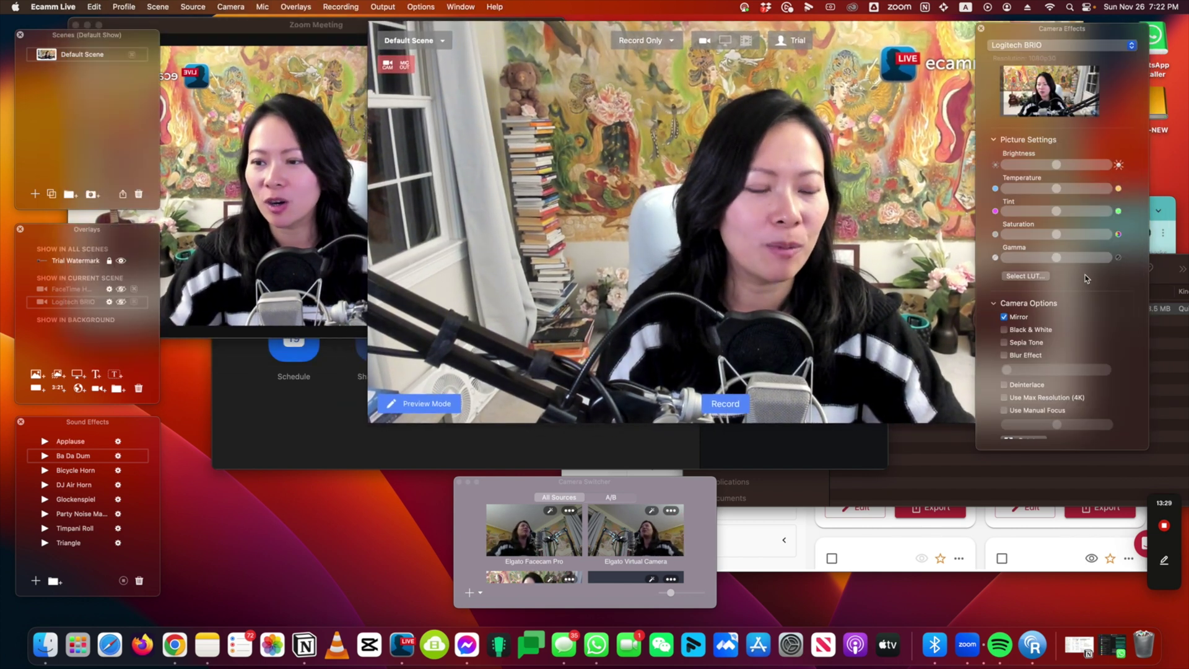
{"action": "left_click", "coordinate": [1004, 316]}
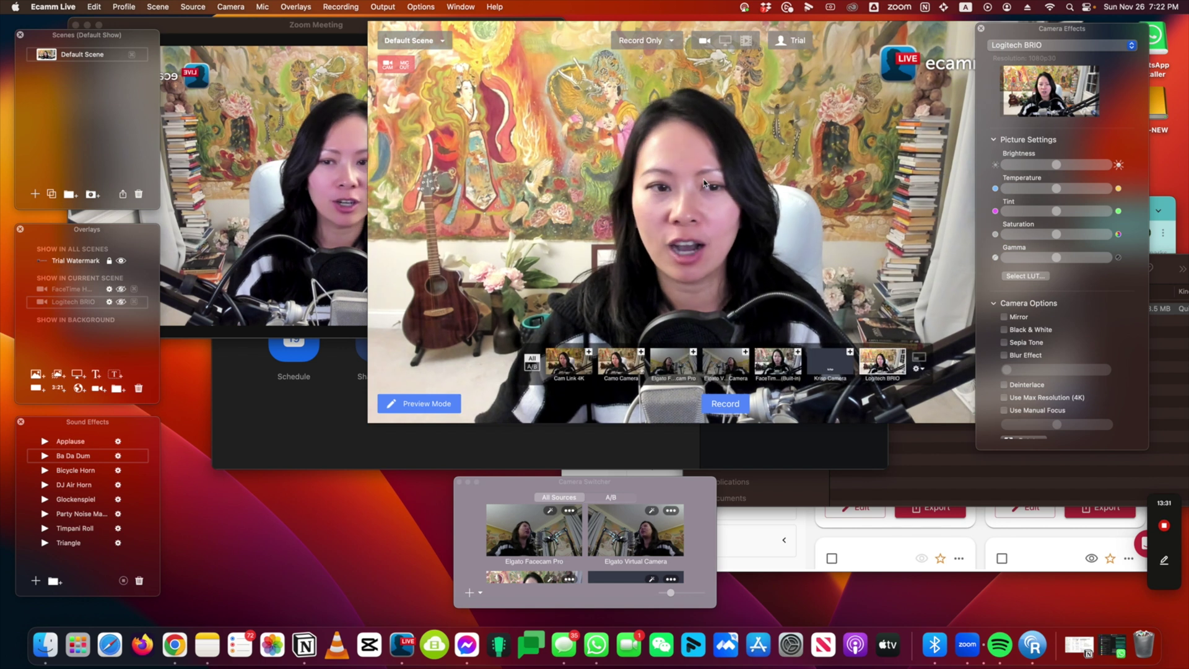
{"action": "left_click", "coordinate": [322, 26]}
{"action": "left_click_drag", "start_coordinate": [425, 30], "coordinate": [688, 46]}
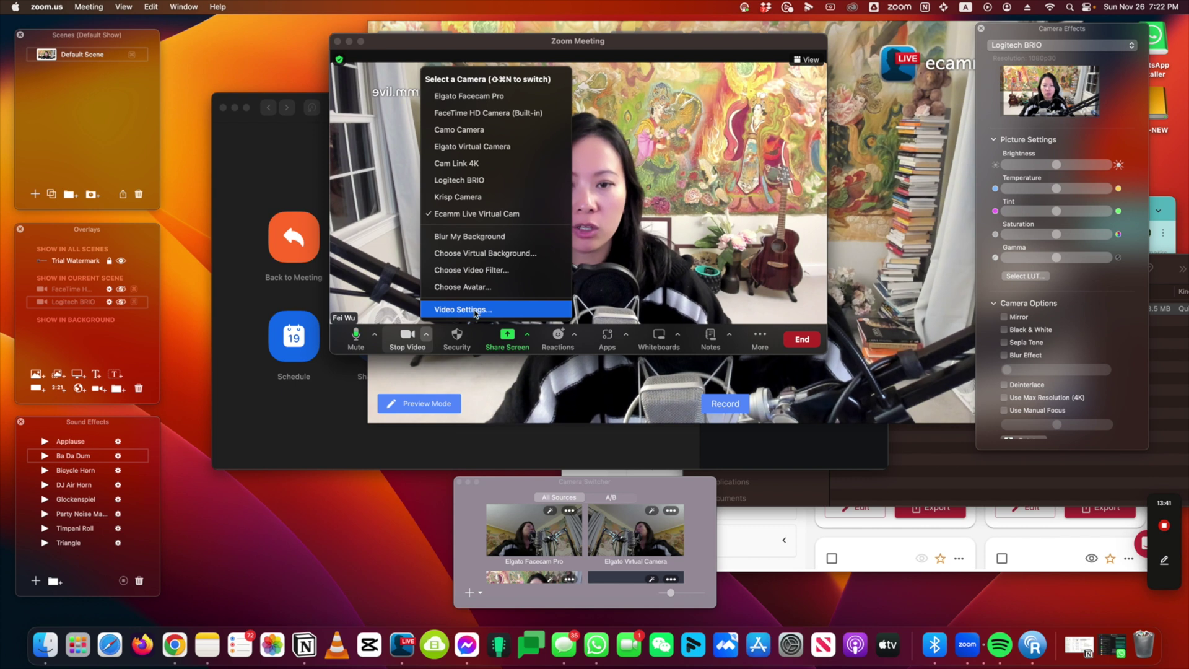
Step: Verify Zoom's camera is Ecamm Live Virtual Cam and close Video Settings
{"action": "key", "text": "Escape"}
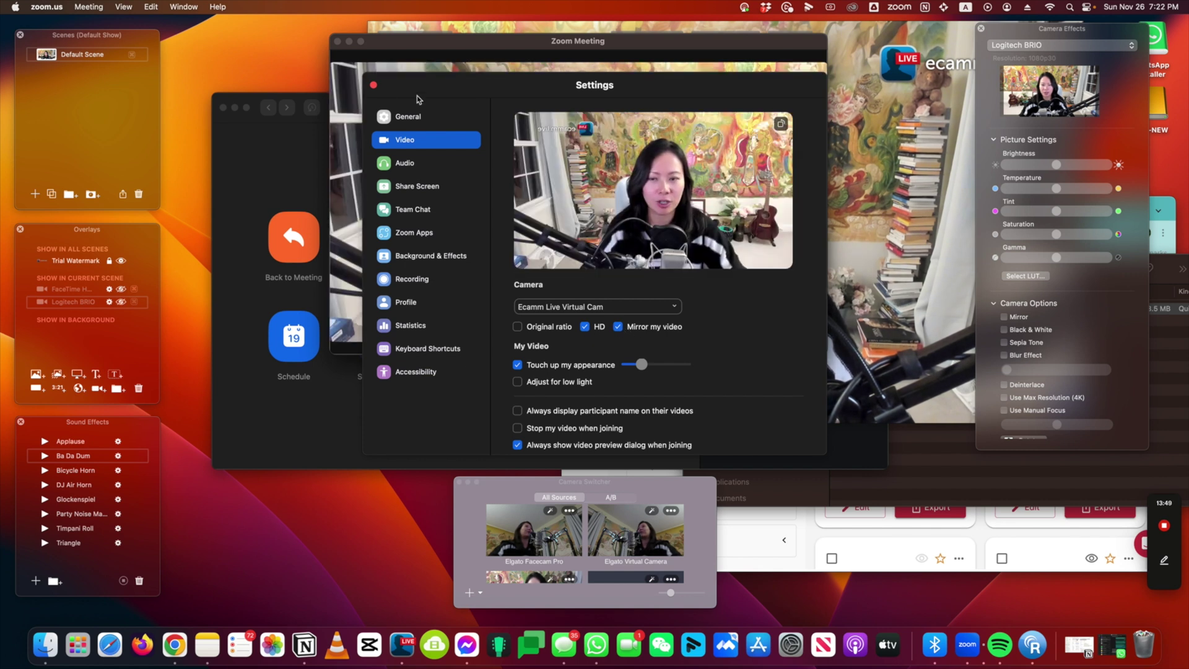
{"action": "left_click", "coordinate": [373, 86]}
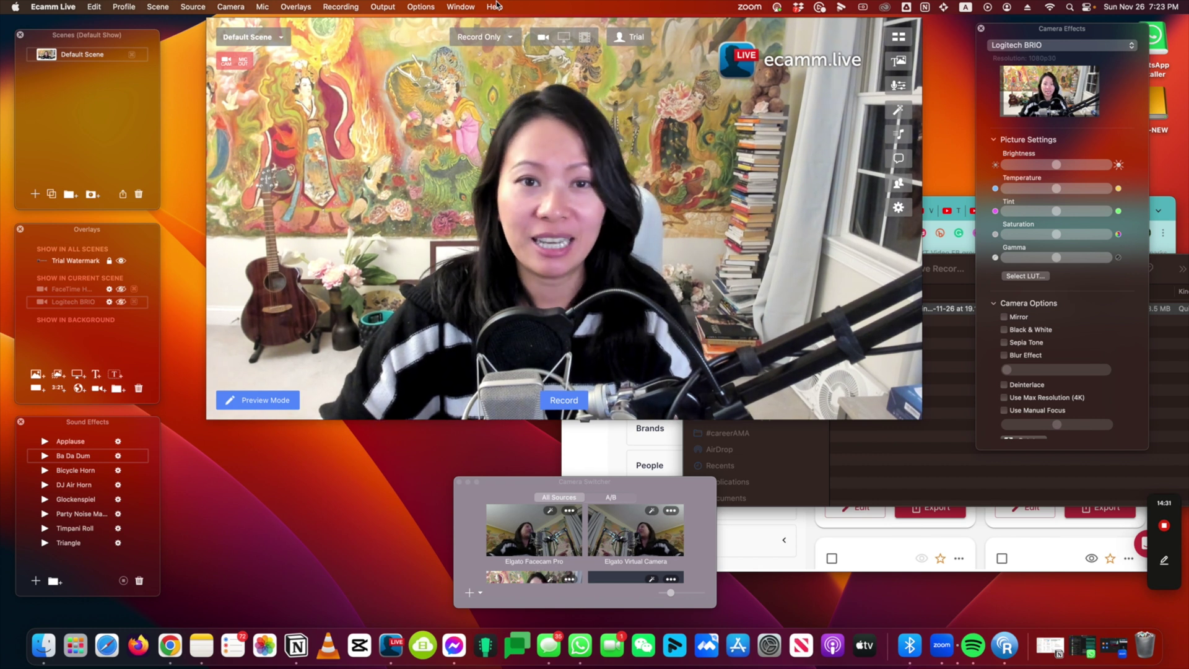
Step: Switch the output from Record Only to Stream plus recording, then start a New broadcast
{"action": "mouse_move", "coordinate": [456, 92]}
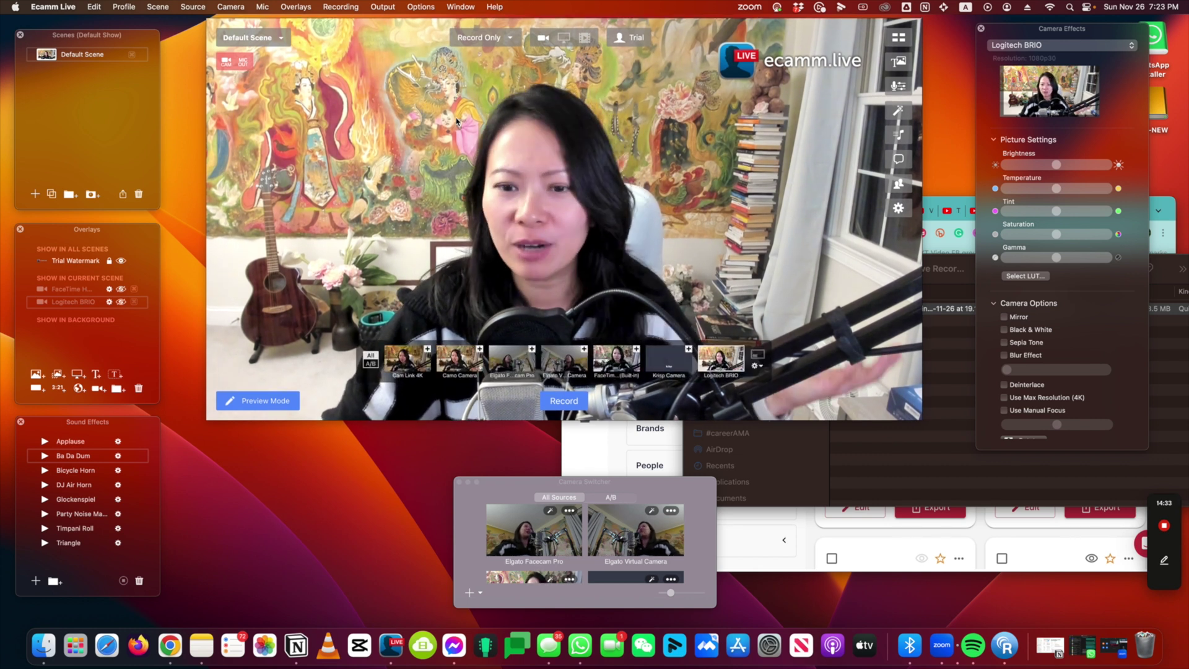
{"action": "left_click", "coordinate": [488, 37]}
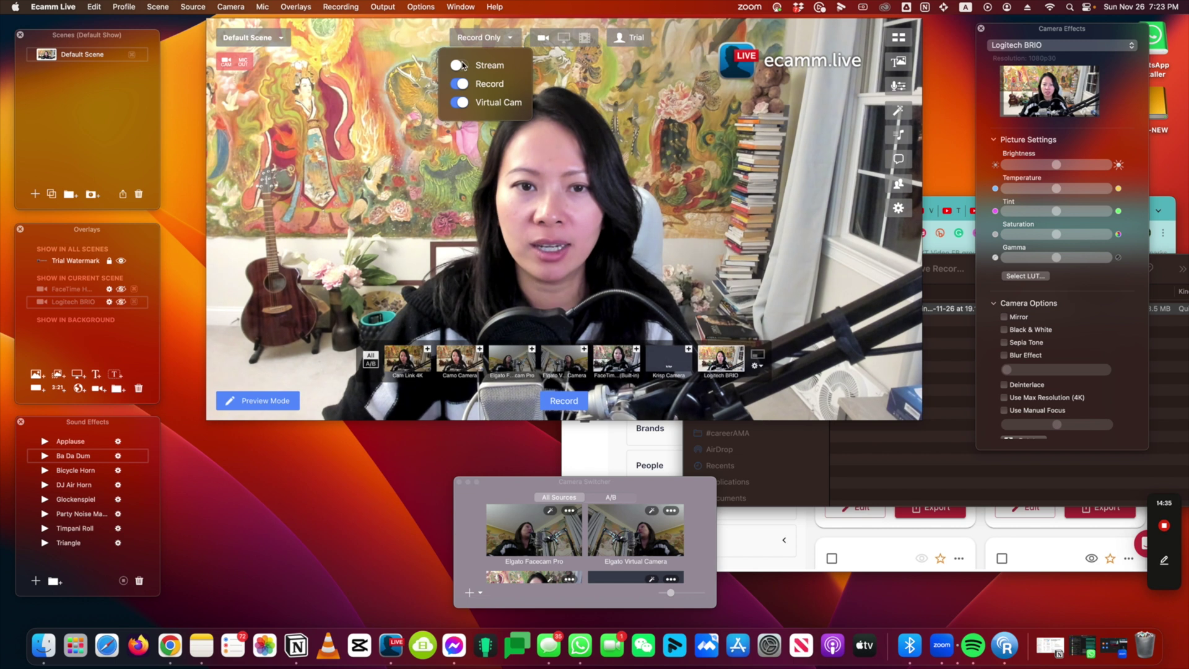
{"action": "left_click", "coordinate": [481, 66]}
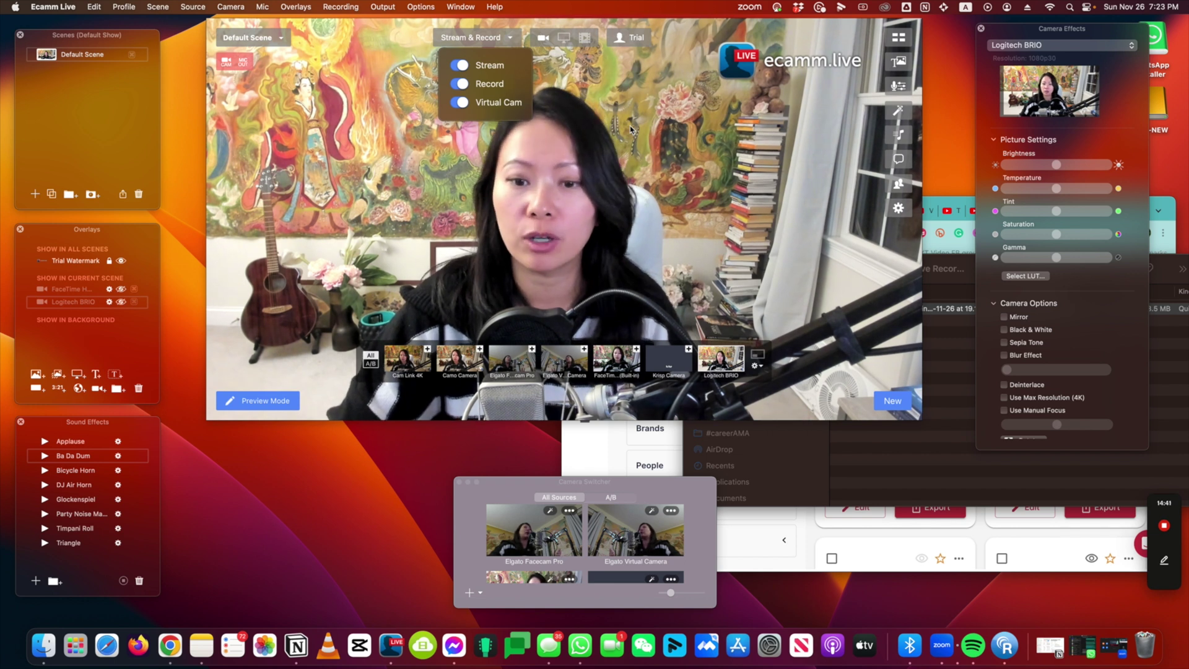
{"action": "left_click", "coordinate": [711, 285]}
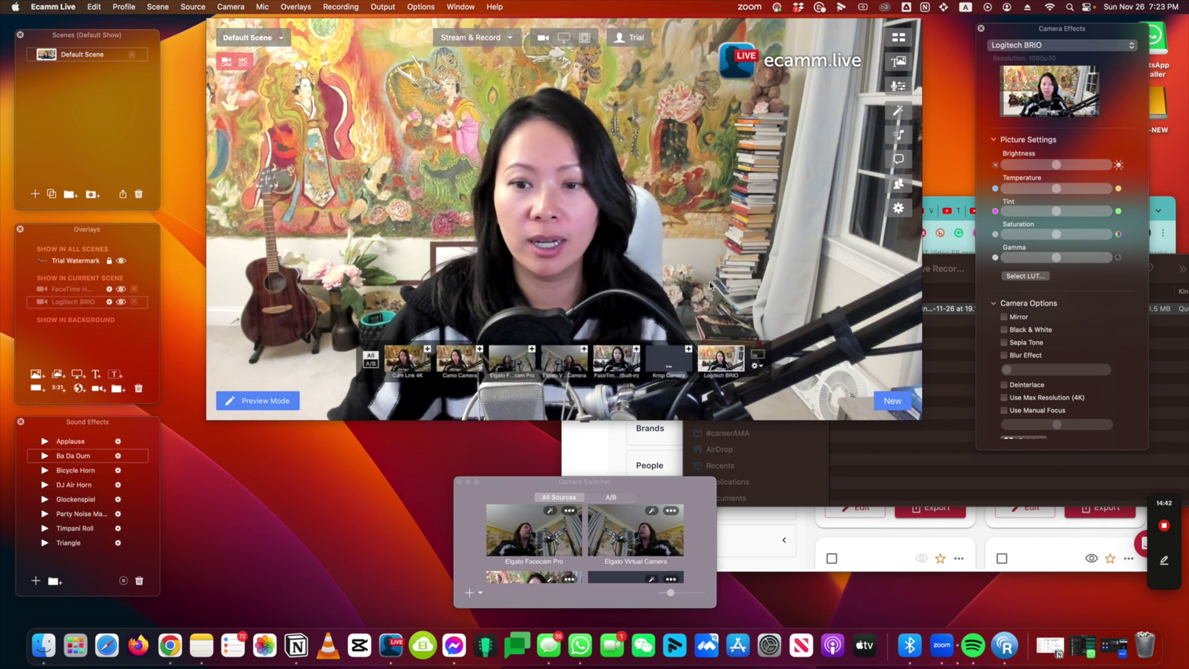
{"action": "left_click", "coordinate": [892, 401]}
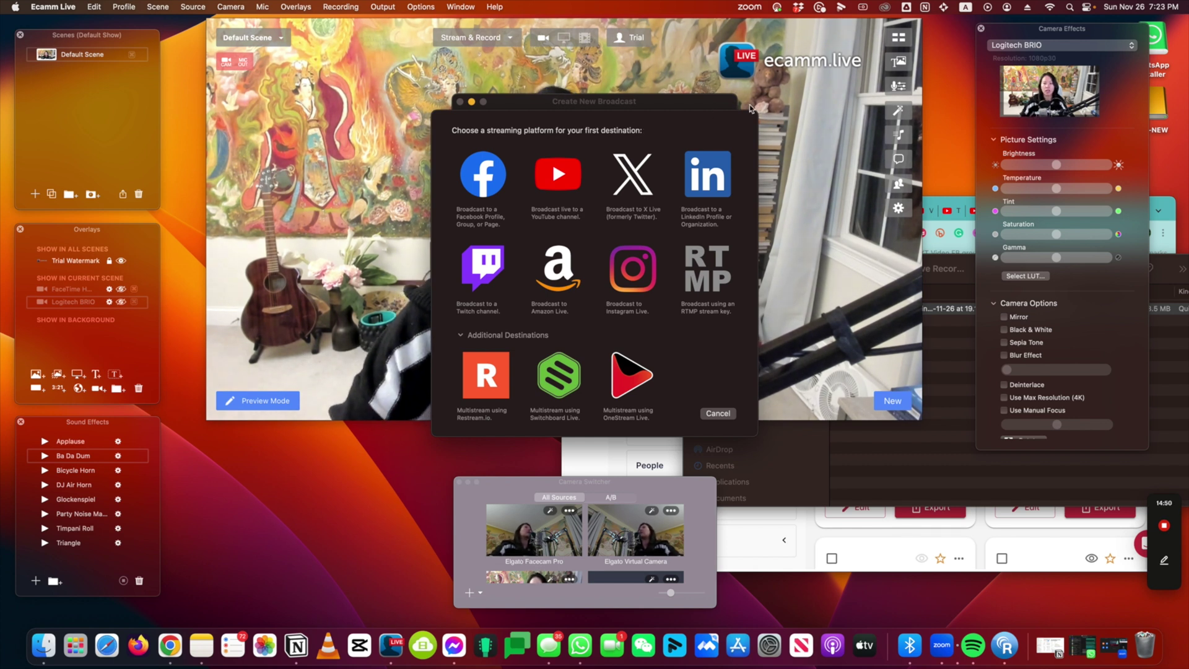
Step: Move the Create New Broadcast dialog right and pick YouTube as the platform
{"action": "left_click_drag", "start_coordinate": [746, 102], "coordinate": [1047, 98]}
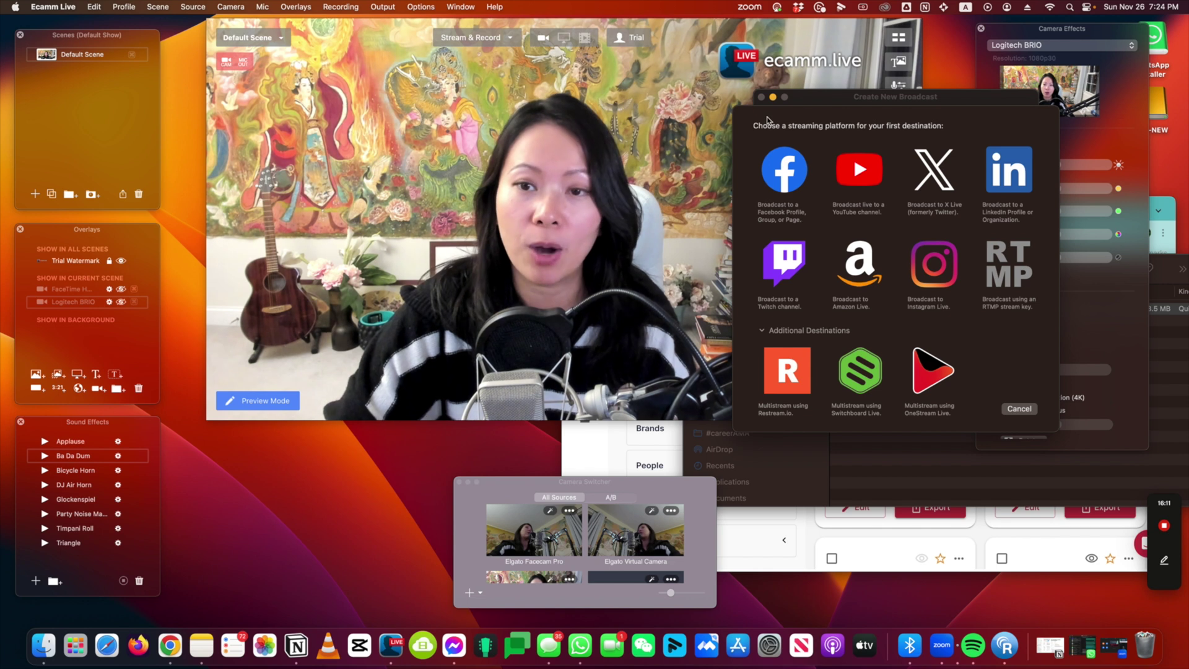
{"action": "left_click", "coordinate": [860, 170]}
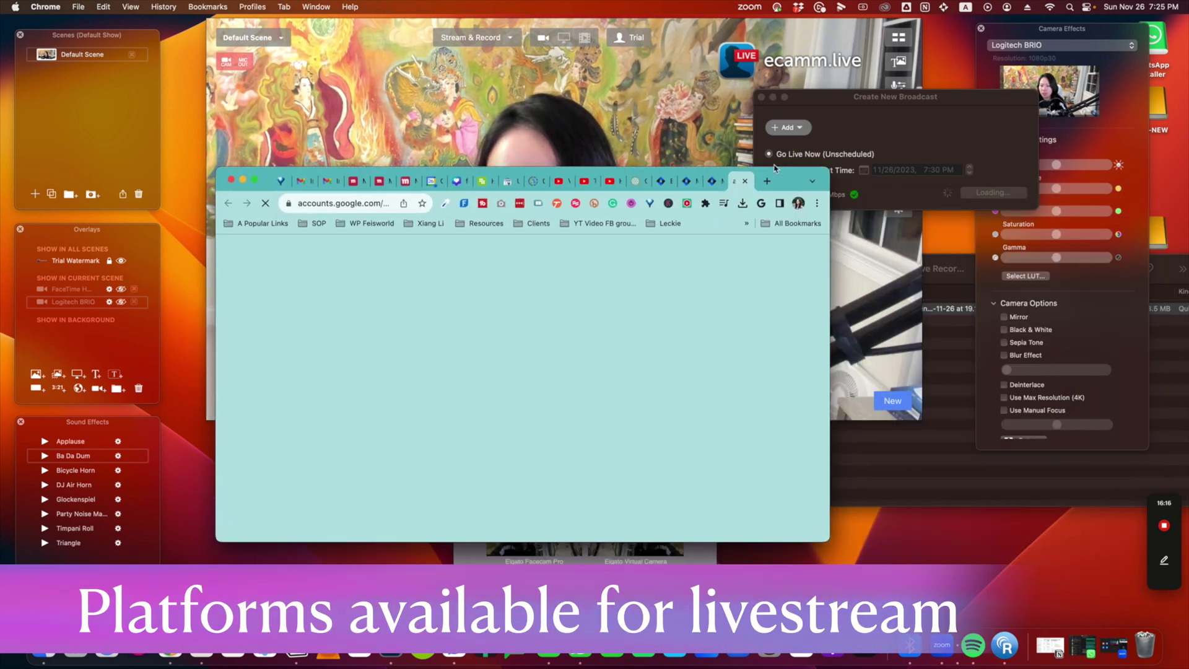
{"action": "left_click", "coordinate": [774, 168]}
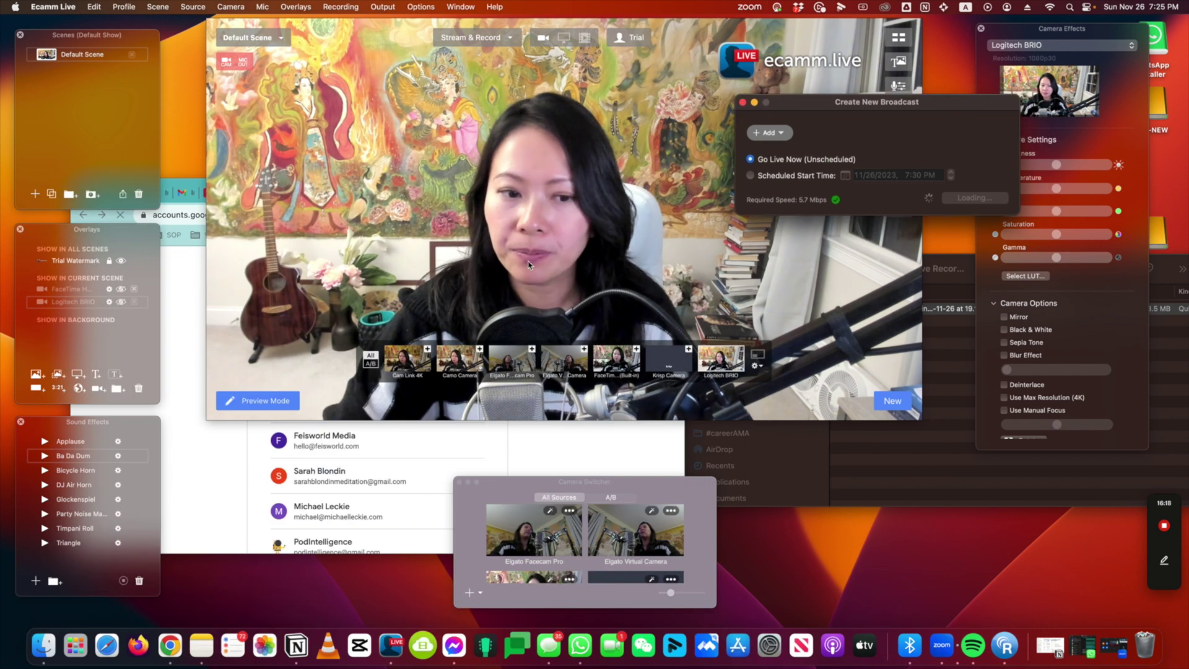
{"action": "left_click", "coordinate": [255, 436]}
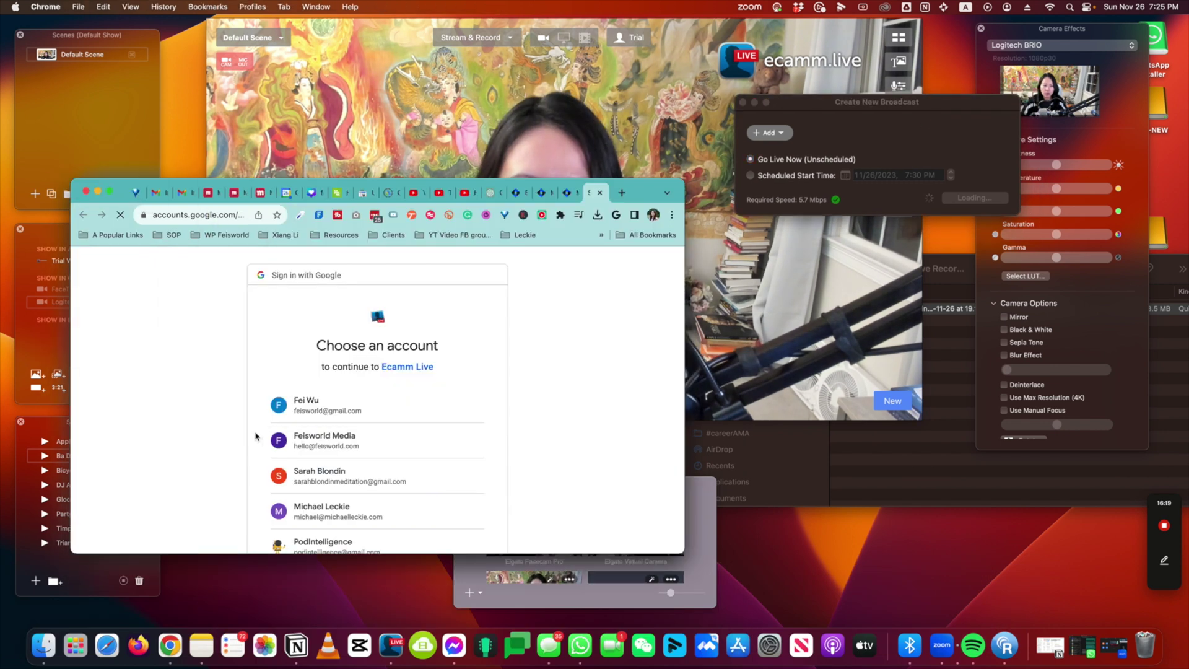
{"action": "left_click", "coordinate": [696, 111]}
{"action": "left_click_drag", "start_coordinate": [973, 109], "coordinate": [871, 126]}
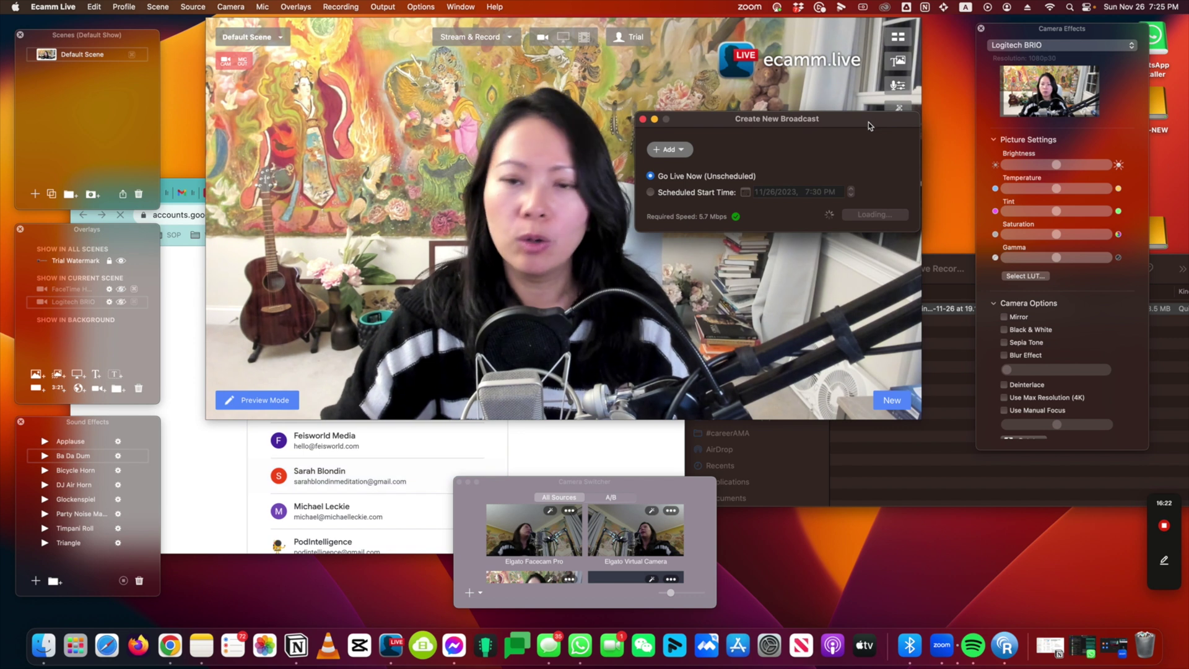
{"action": "left_click", "coordinate": [680, 150]}
Step: Dismiss the add-destination list and switch the broadcast to Scheduled Start Time (11/26/2023, 7:30 PM)
{"action": "key", "text": "Escape"}
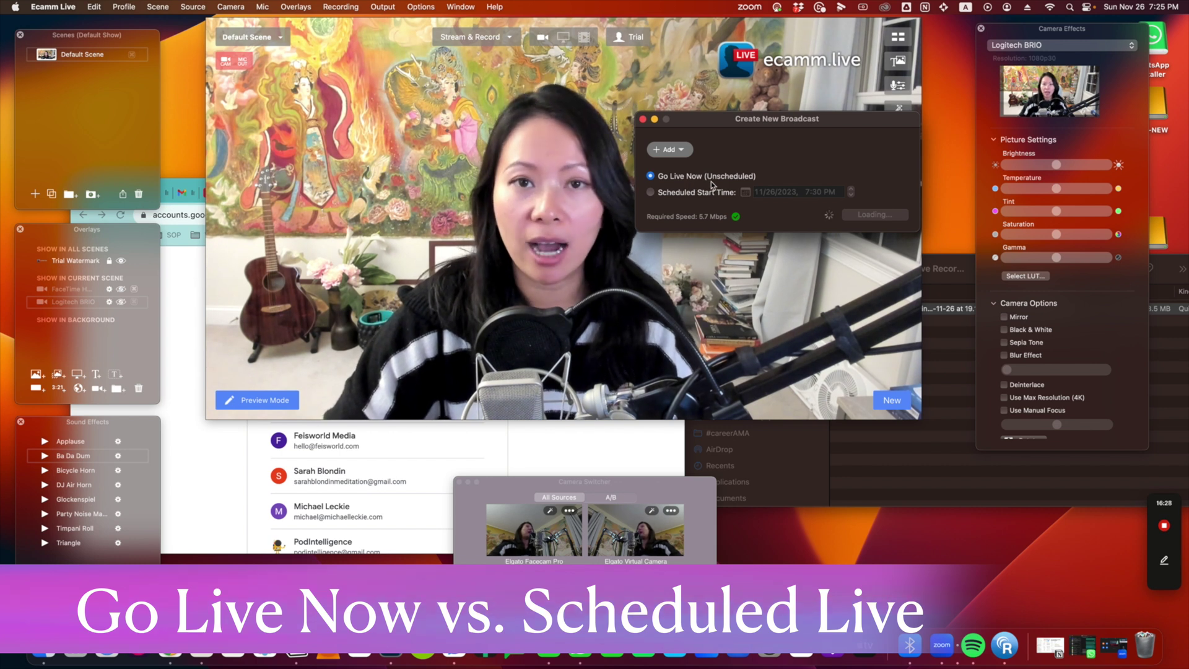
{"action": "left_click", "coordinate": [706, 193]}
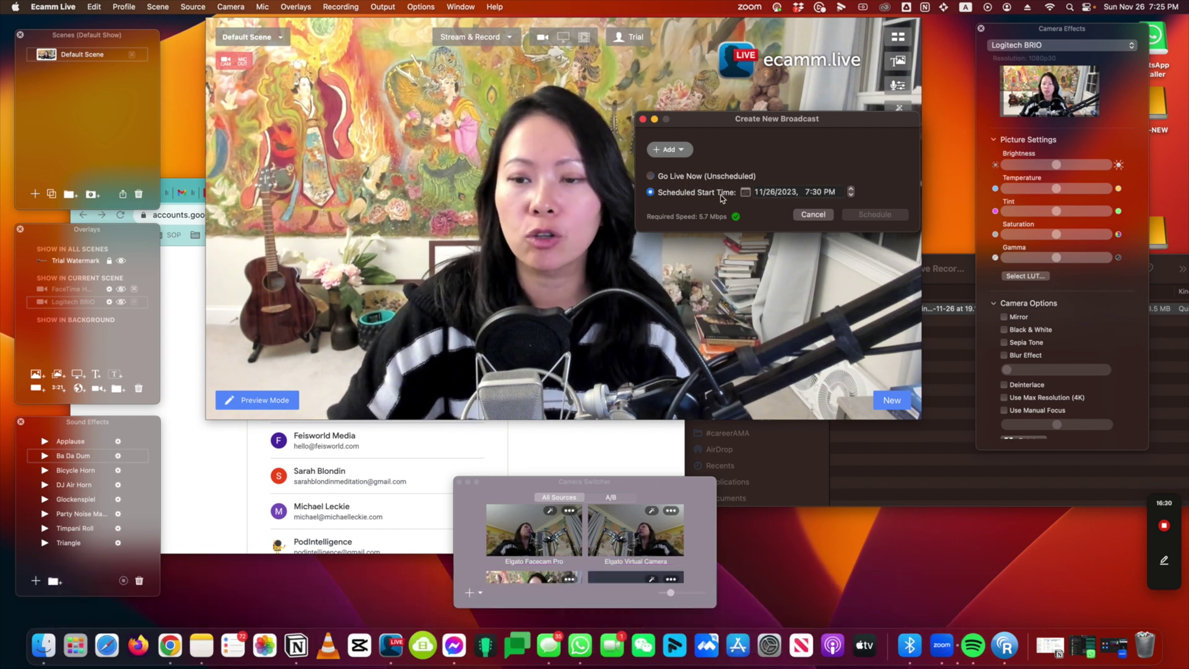